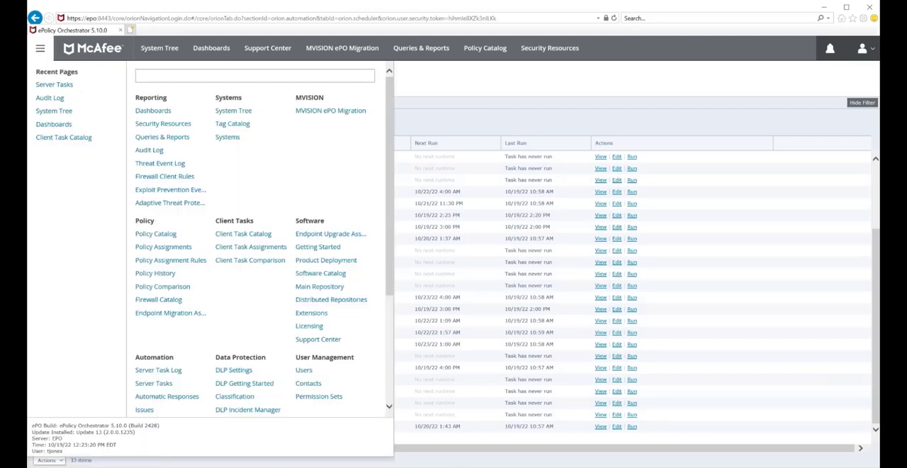
- Check the task owner on the summary page of the 001 Download Software server task, and leave it without saving
{"action": "double_click", "coordinate": [49, 451]}
{"action": "left_click", "coordinate": [547, 83]}
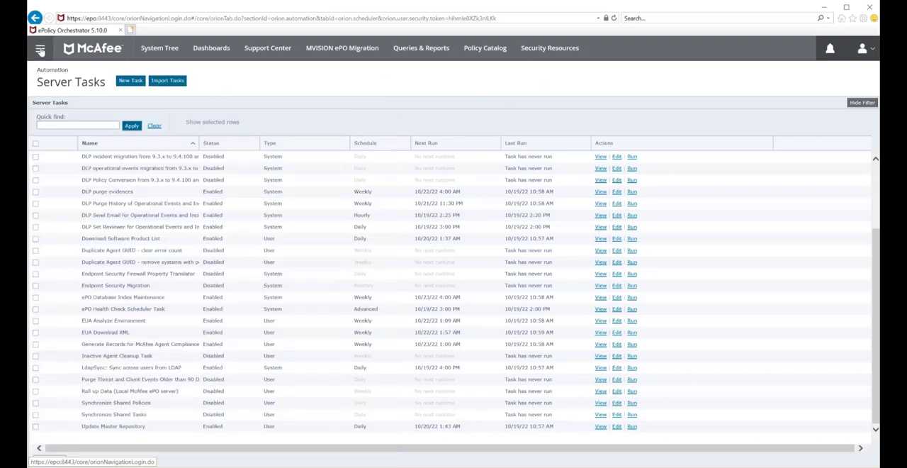
{"action": "scroll", "coordinate": [170, 267], "scroll_direction": "up", "scroll_amount": 3}
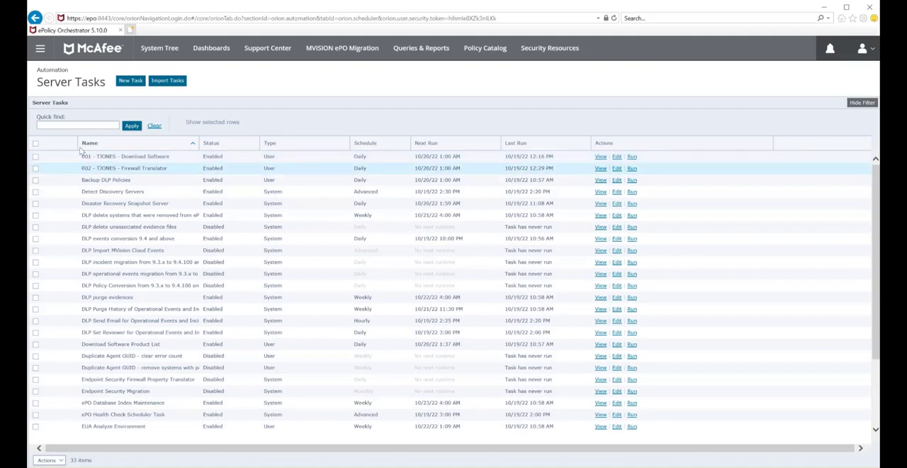
{"action": "left_click", "coordinate": [616, 157]}
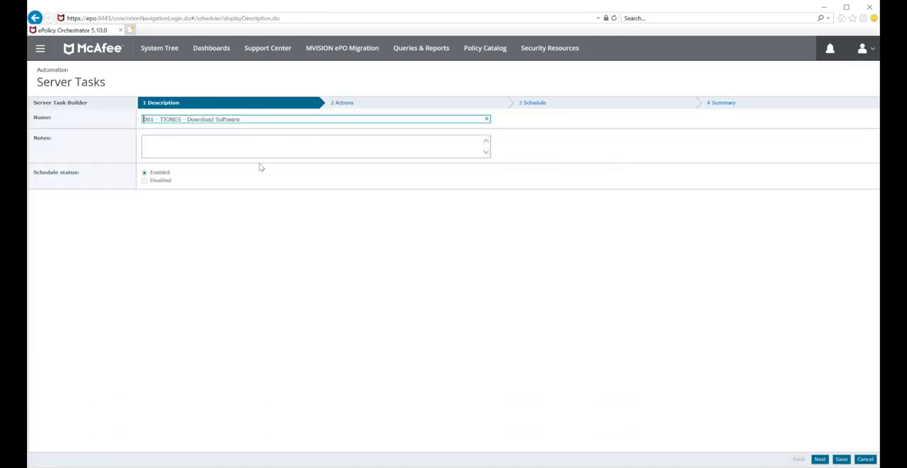
{"action": "left_click", "coordinate": [728, 103]}
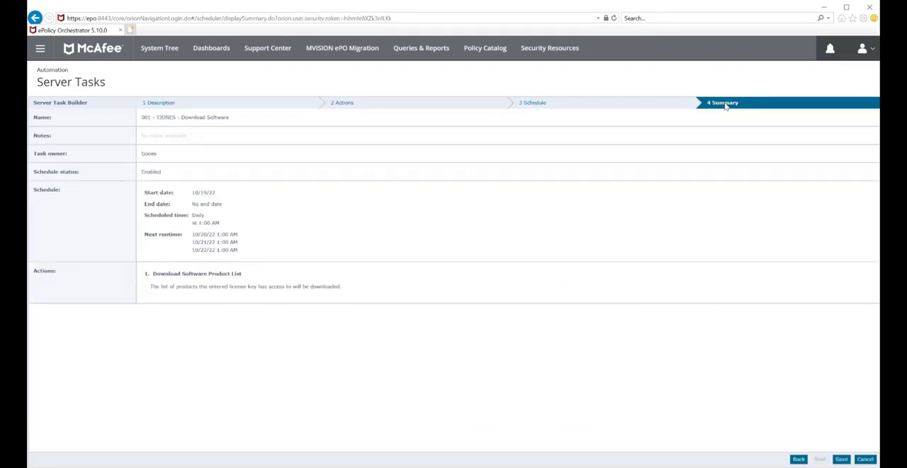
{"action": "double_click", "coordinate": [150, 153]}
{"action": "left_click", "coordinate": [865, 459]}
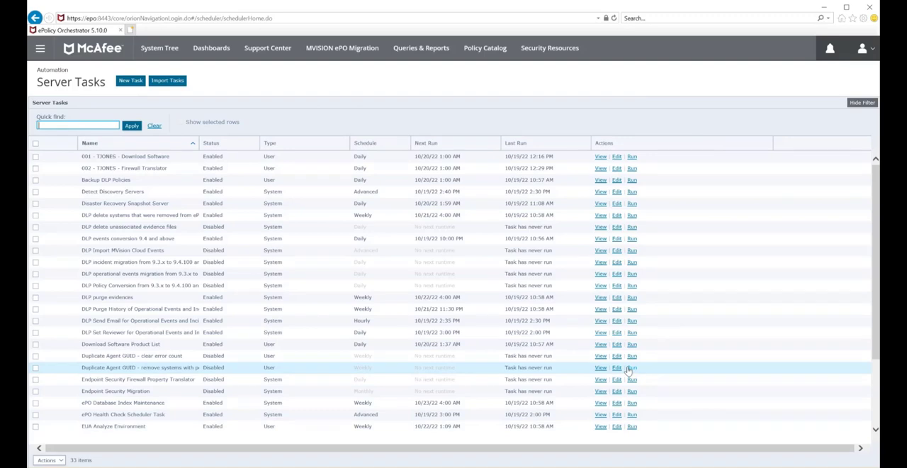
- Open the Client Task Catalog and check which users own ABC - Client Task
{"action": "left_click", "coordinate": [40, 49]}
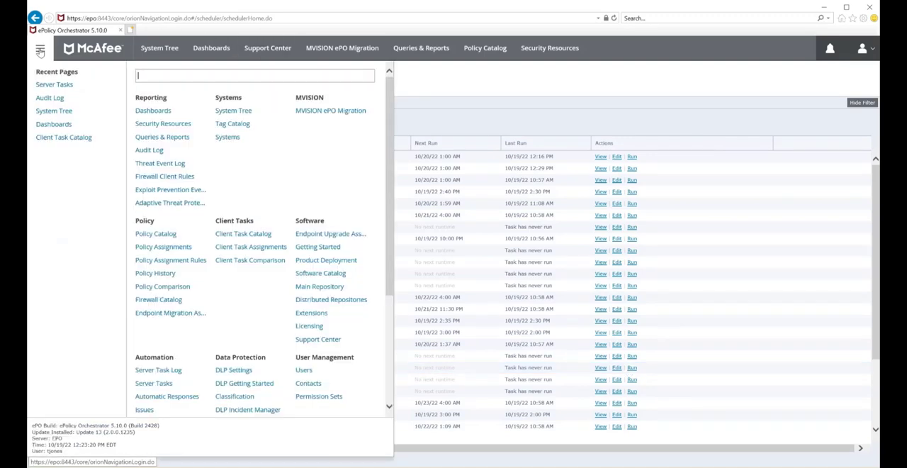
{"action": "left_click", "coordinate": [65, 139]}
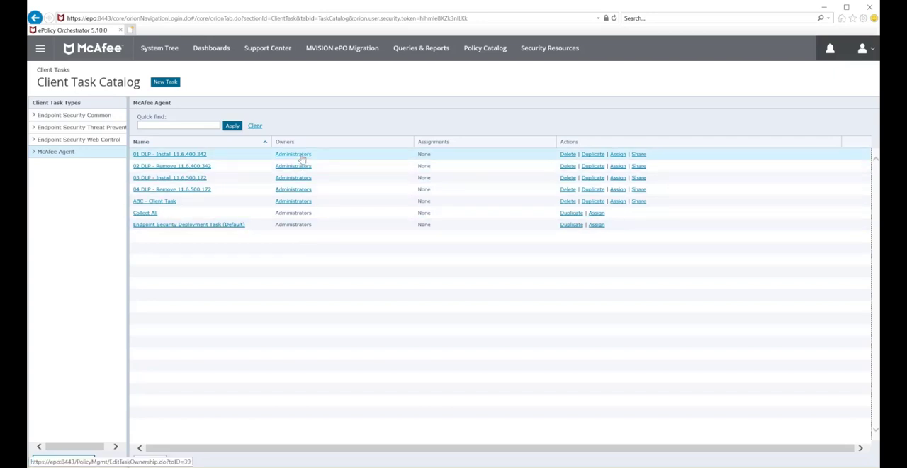
{"action": "left_click", "coordinate": [300, 202]}
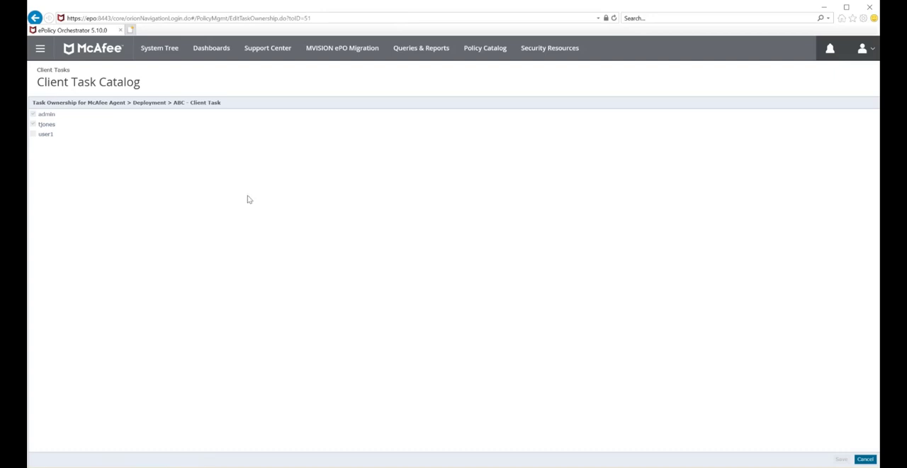
{"action": "double_click", "coordinate": [41, 127]}
{"action": "double_click", "coordinate": [44, 134]}
{"action": "double_click", "coordinate": [44, 114]}
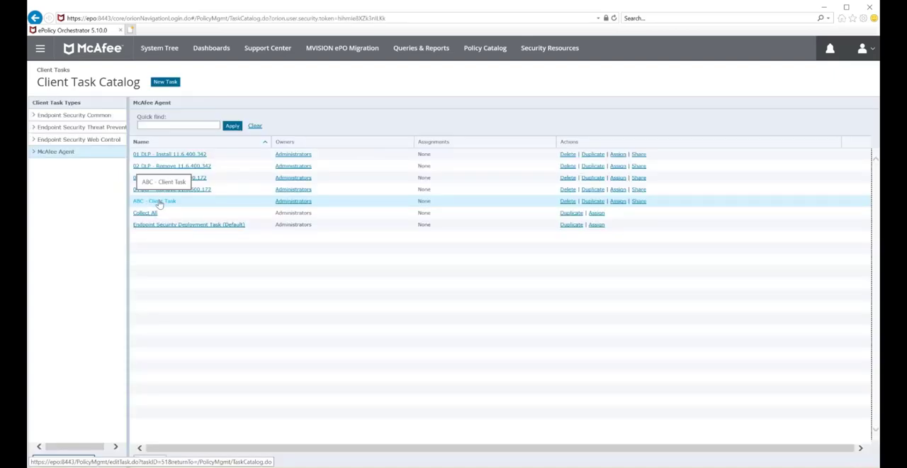
- Rename ABC - Client Task as "TJ - Client Task", save it, and view the audit log
{"action": "left_click", "coordinate": [159, 202]}
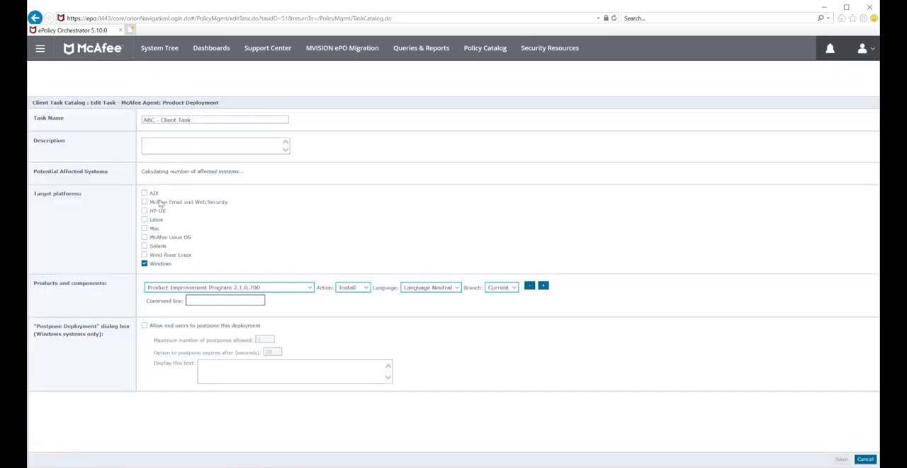
{"action": "left_click_drag", "start_coordinate": [154, 121], "coordinate": [142, 123]}
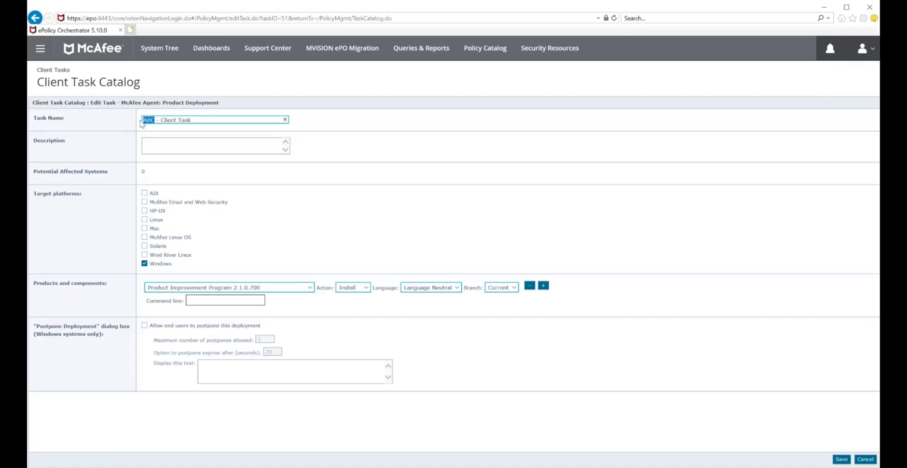
{"action": "type", "text": "11"}
{"action": "left_click", "coordinate": [841, 459]}
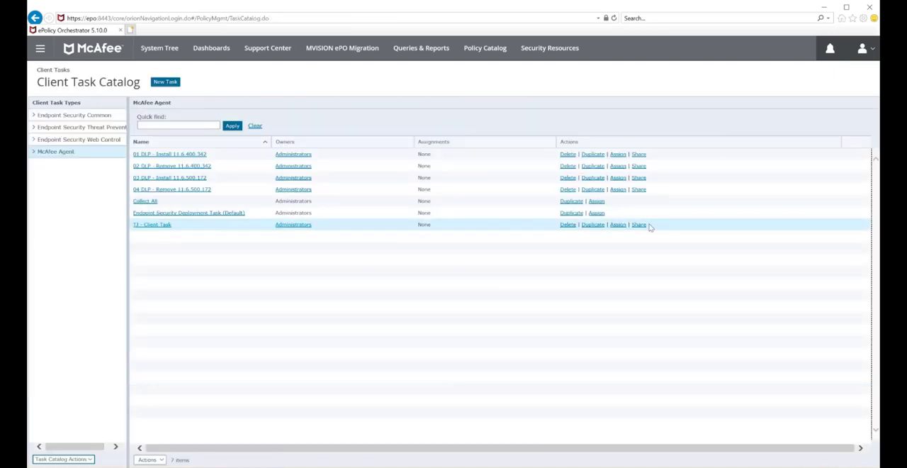
{"action": "left_click", "coordinate": [159, 225]}
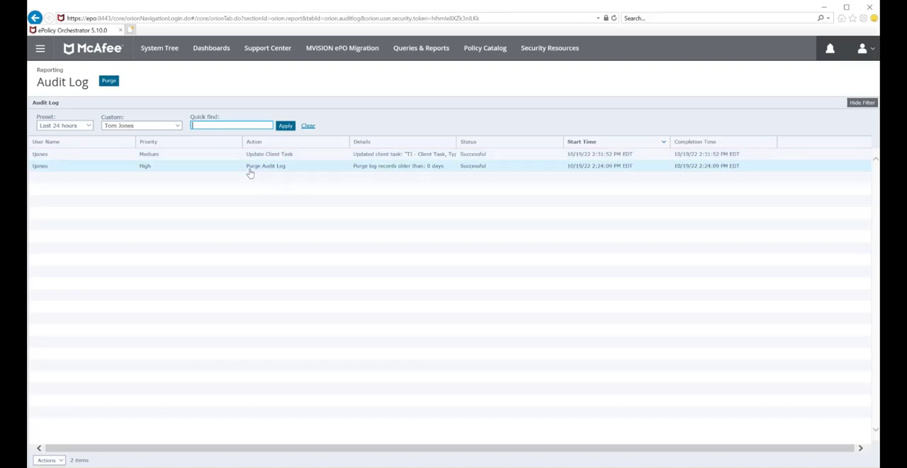
- Run the 001 Download Software and 002 Firewall Translator server tasks, and review the audit log
{"action": "left_click", "coordinate": [40, 47]}
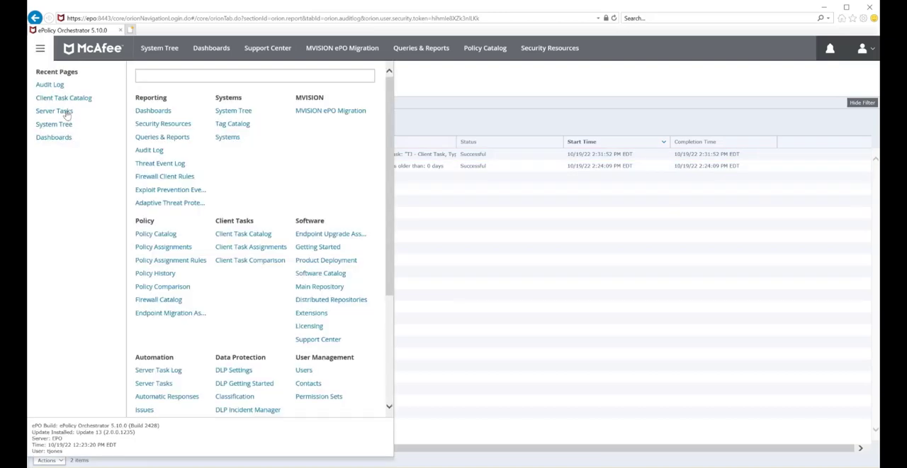
{"action": "left_click", "coordinate": [63, 112]}
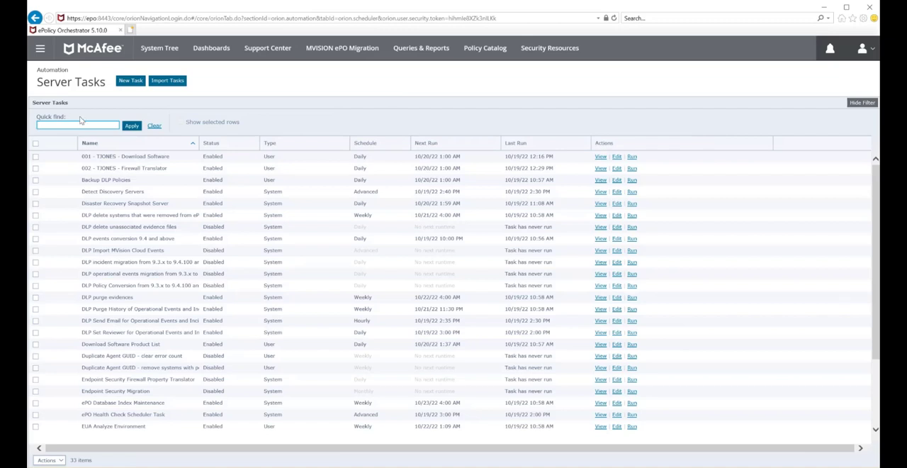
{"action": "left_click", "coordinate": [631, 156]}
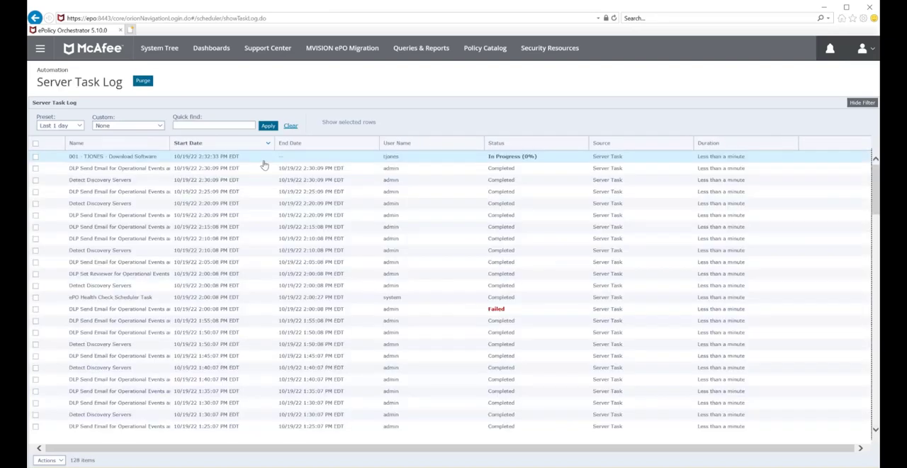
{"action": "left_click", "coordinate": [35, 18]}
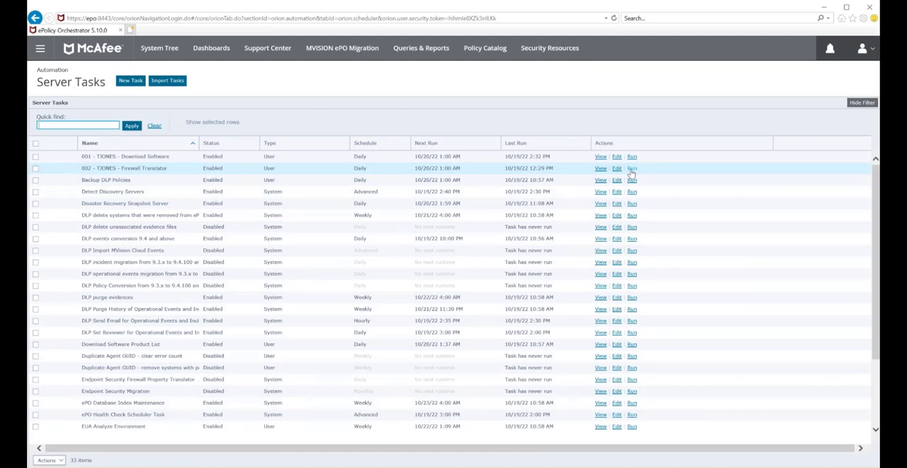
{"action": "left_click", "coordinate": [631, 169]}
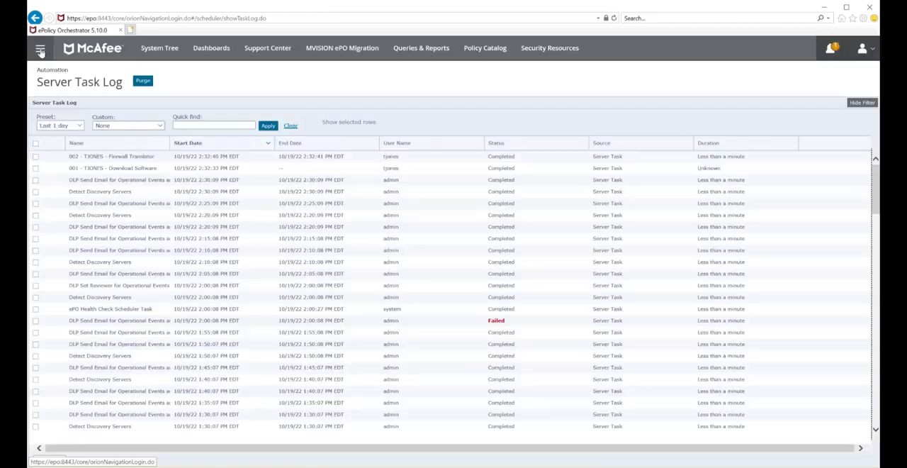
{"action": "left_click", "coordinate": [40, 49]}
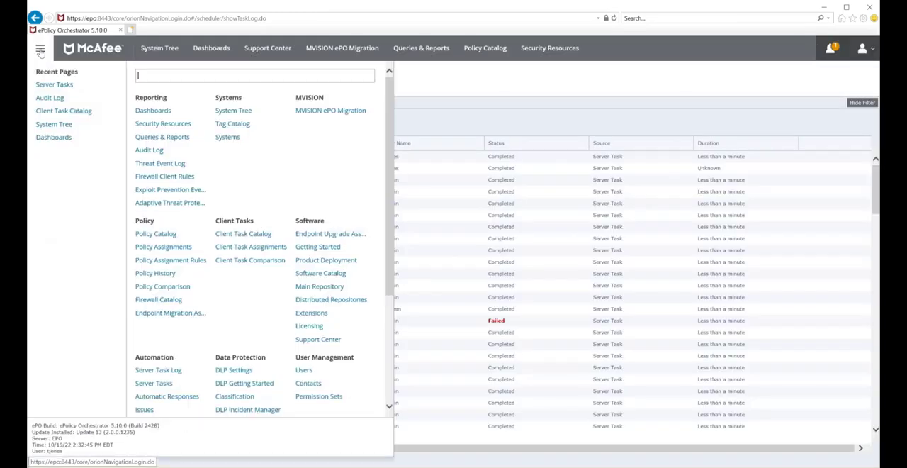
{"action": "left_click", "coordinate": [53, 98]}
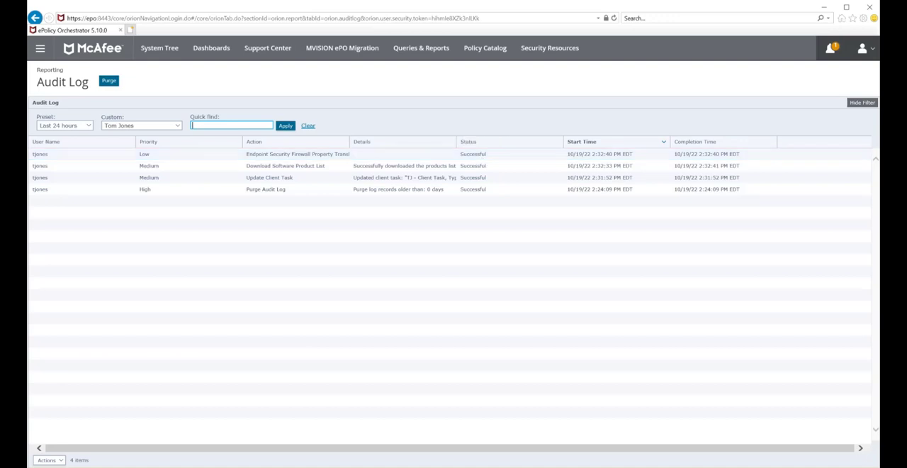
- Log off and sign back in as admin with the saved account password
{"action": "left_click", "coordinate": [872, 51]}
{"action": "left_click", "coordinate": [807, 156]}
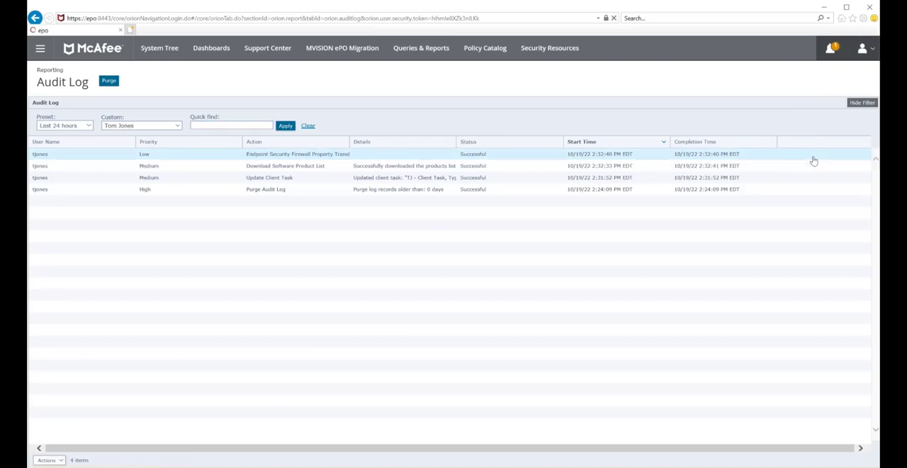
{"action": "left_click", "coordinate": [467, 219]}
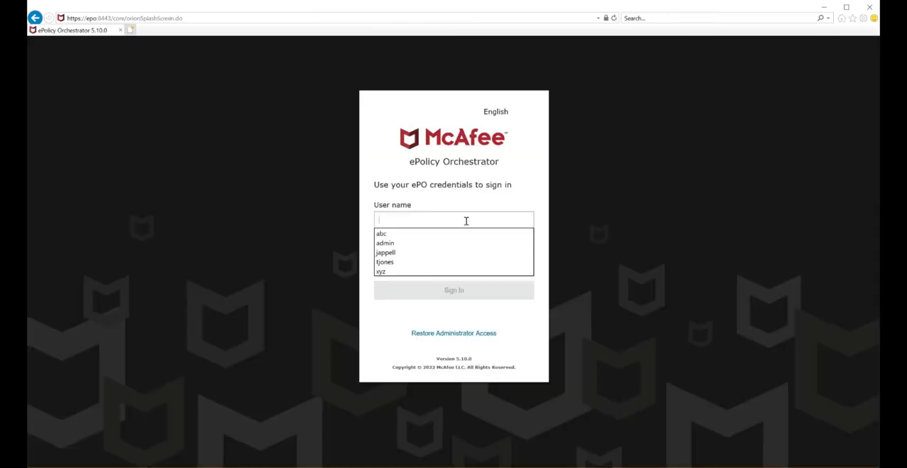
{"action": "left_click", "coordinate": [406, 249]}
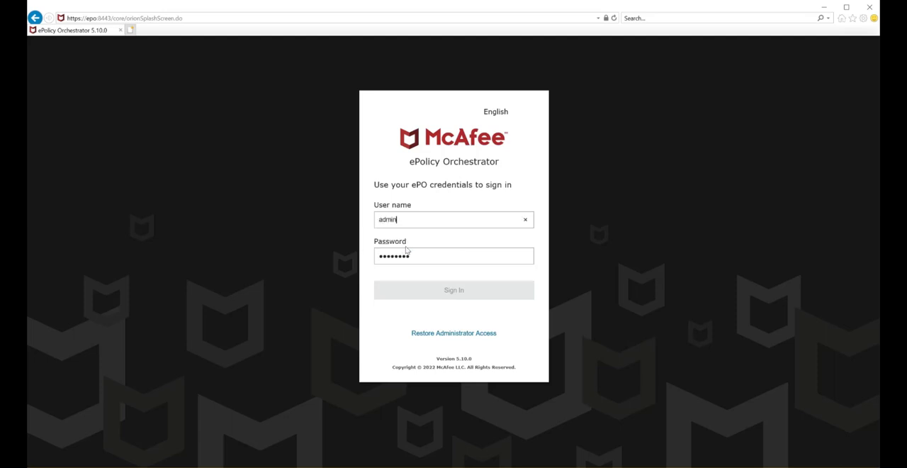
{"action": "left_click", "coordinate": [463, 290]}
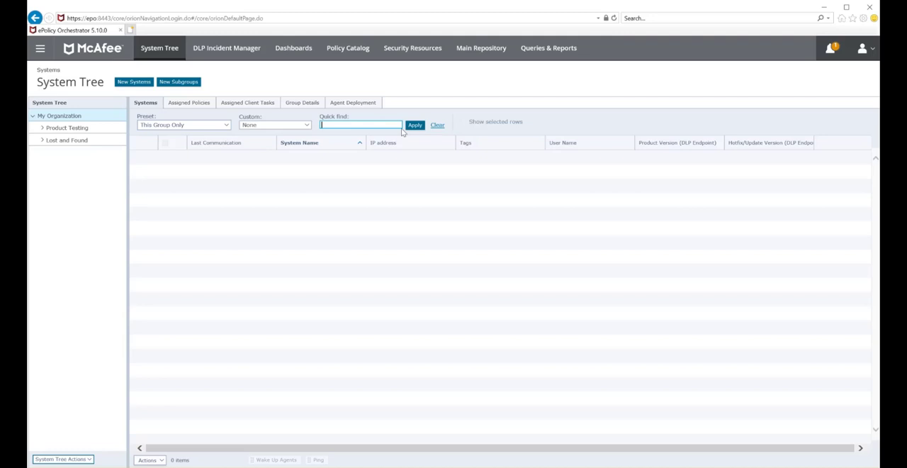
- Disable the user account that owns the 001 Download Software server task, and review the audit log
{"action": "left_click", "coordinate": [37, 49]}
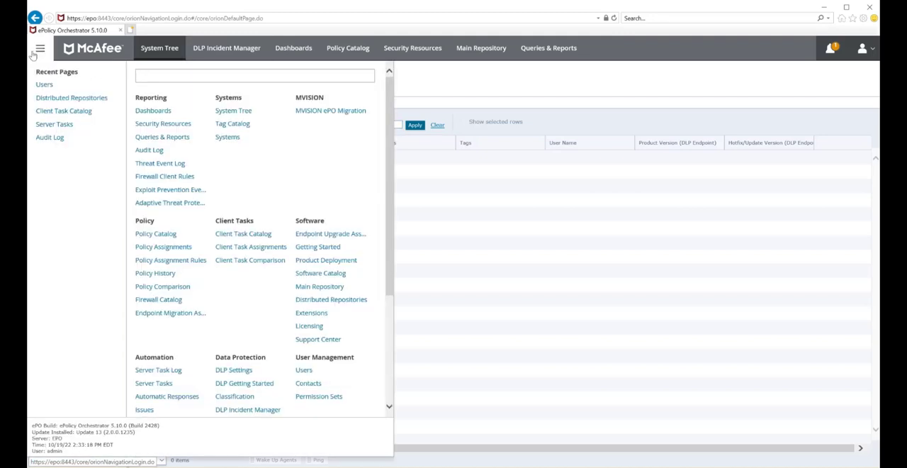
{"action": "left_click", "coordinate": [47, 86]}
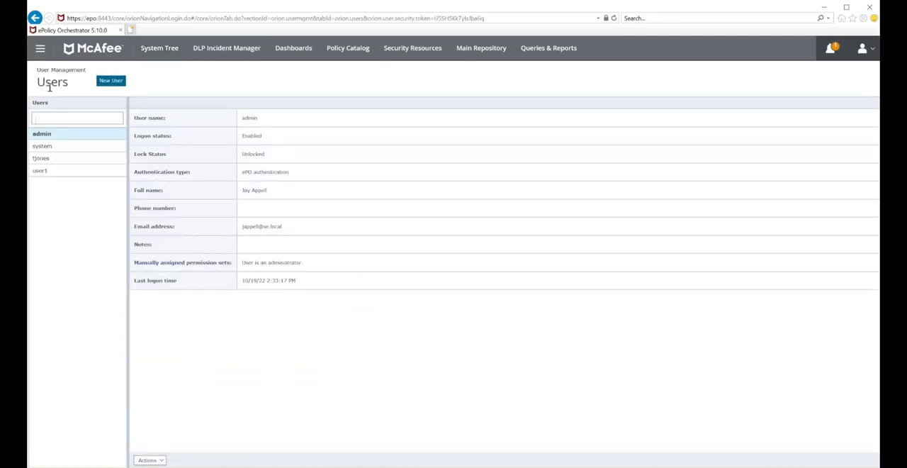
{"action": "left_click", "coordinate": [59, 160]}
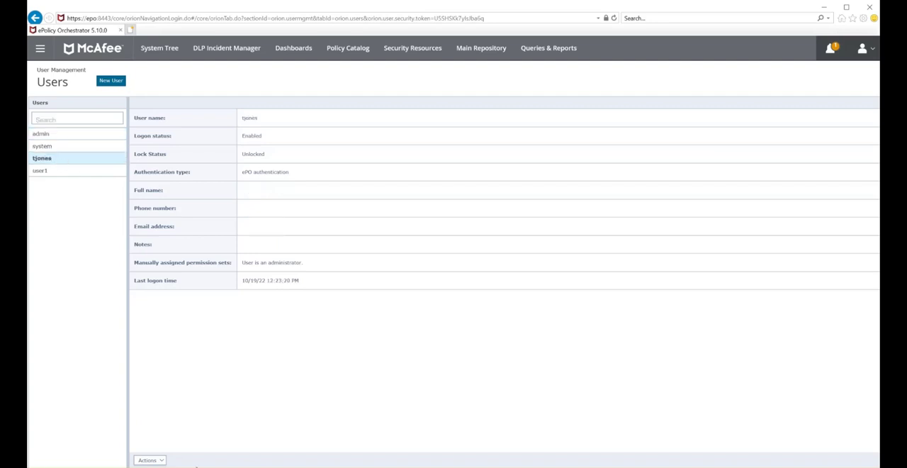
{"action": "left_click", "coordinate": [163, 461]}
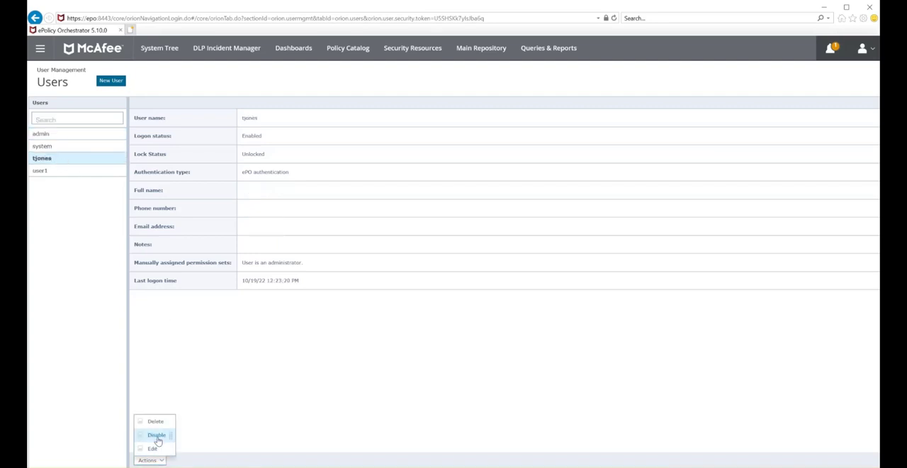
{"action": "left_click", "coordinate": [156, 435]}
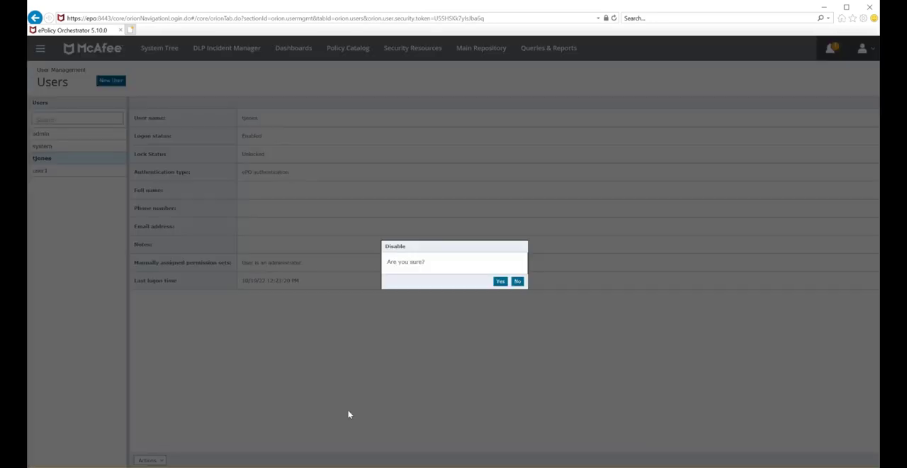
{"action": "left_click", "coordinate": [501, 282]}
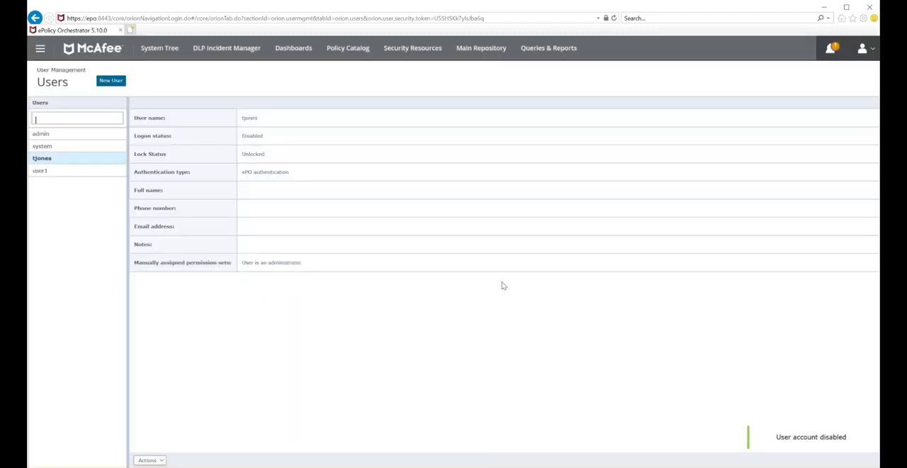
{"action": "left_click", "coordinate": [40, 49]}
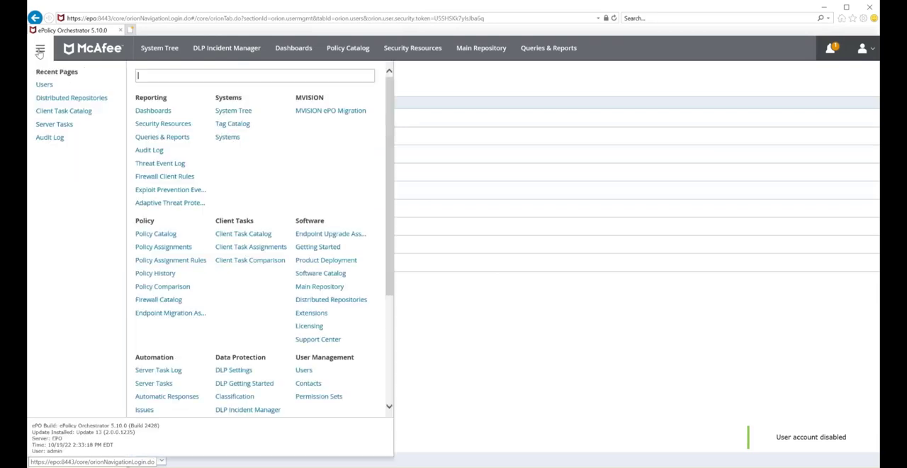
{"action": "left_click", "coordinate": [56, 138]}
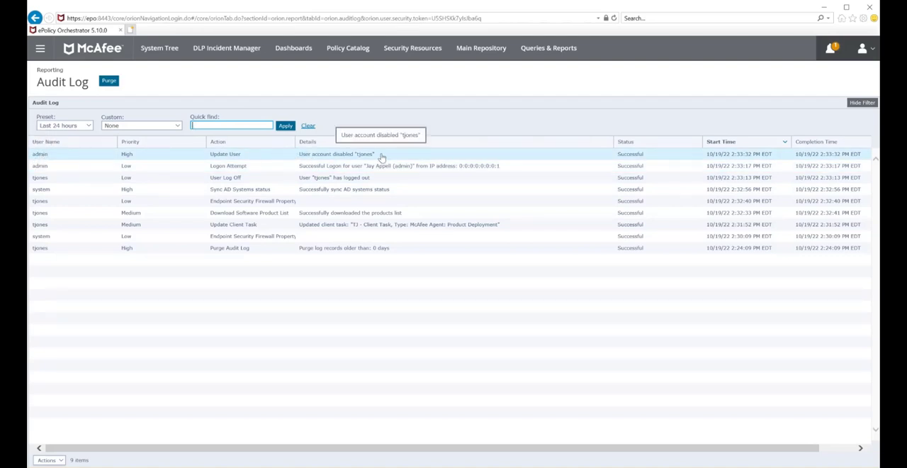
- Run the 001 Download Software server task as admin and refresh the Server Task Log
{"action": "left_click", "coordinate": [40, 48]}
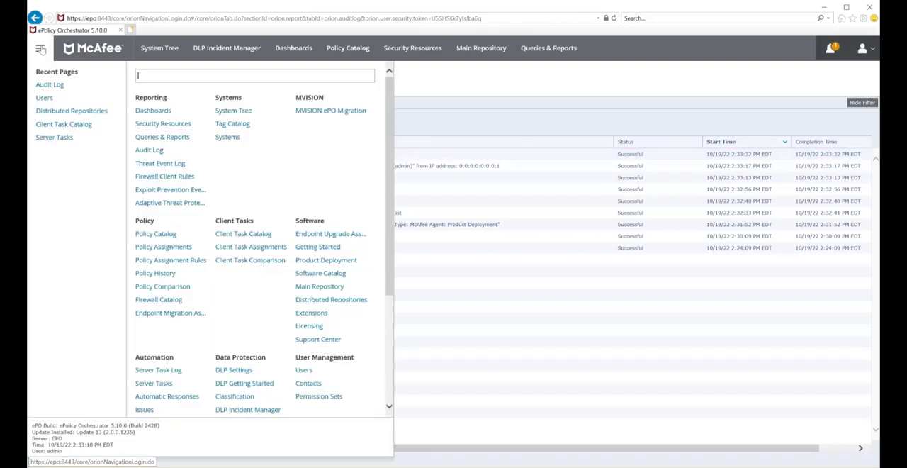
{"action": "left_click", "coordinate": [57, 137]}
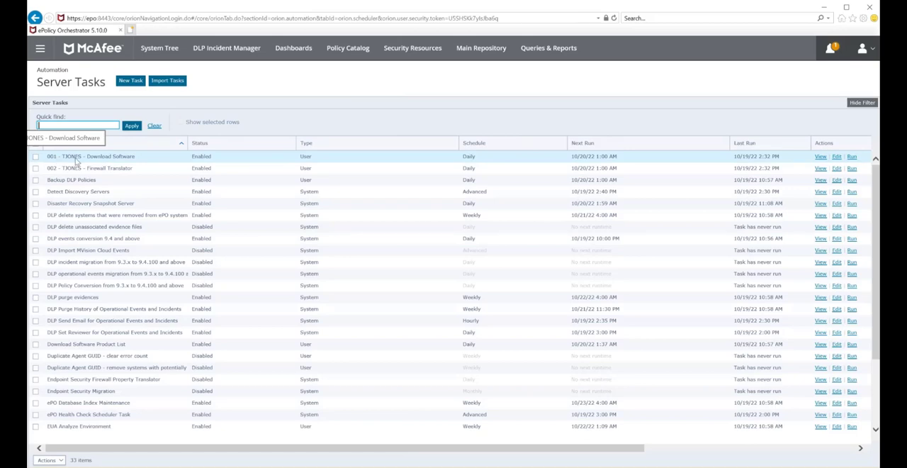
{"action": "left_click", "coordinate": [851, 156]}
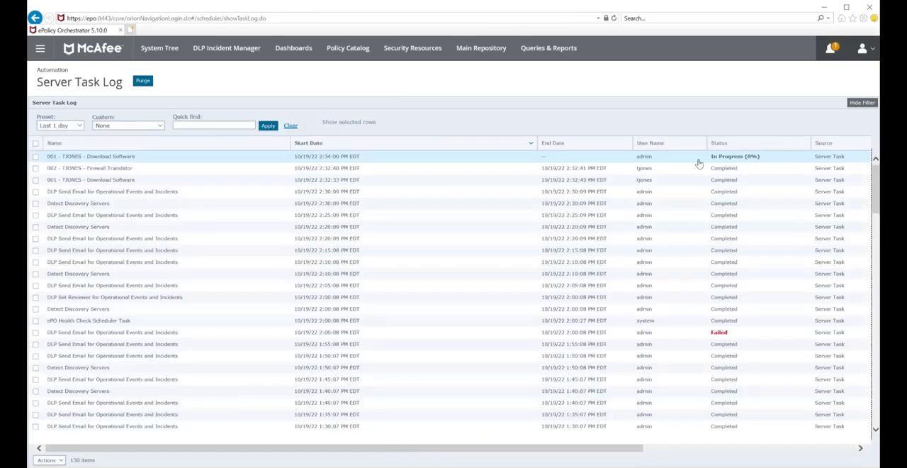
{"action": "key", "text": "F5"}
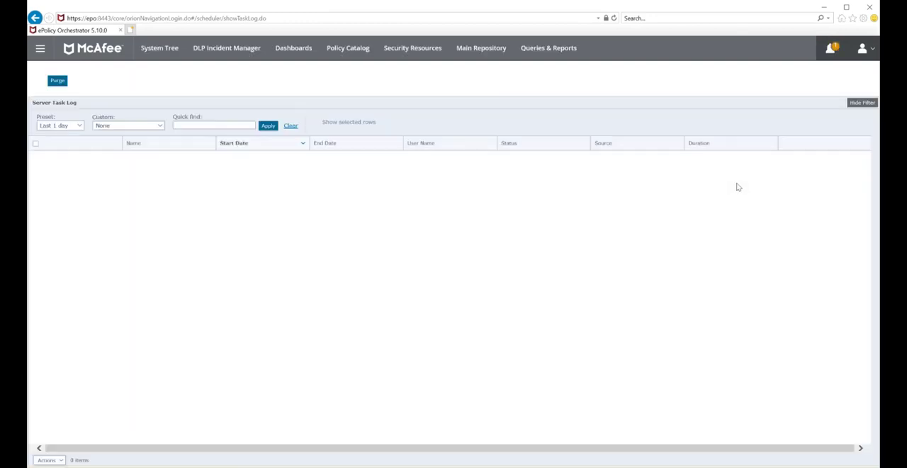
- Review the audit log entries for the disabled user account and the Download Software Product List run under admin
{"action": "left_click", "coordinate": [40, 48]}
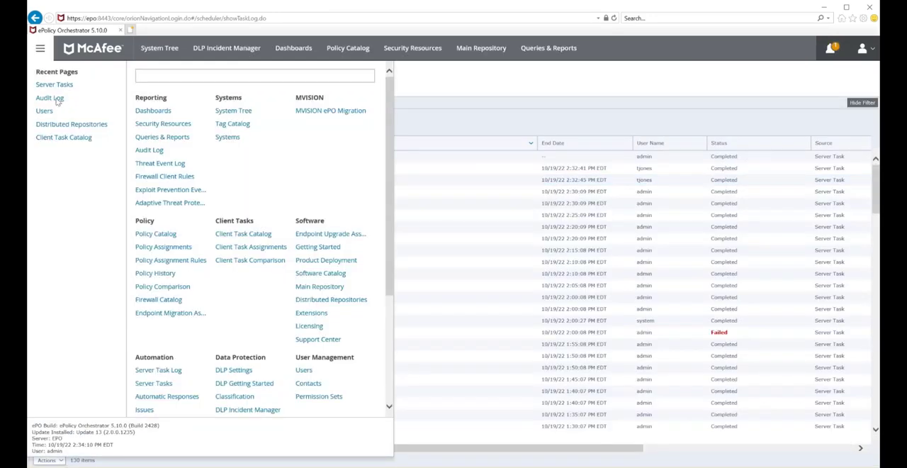
{"action": "left_click", "coordinate": [56, 97]}
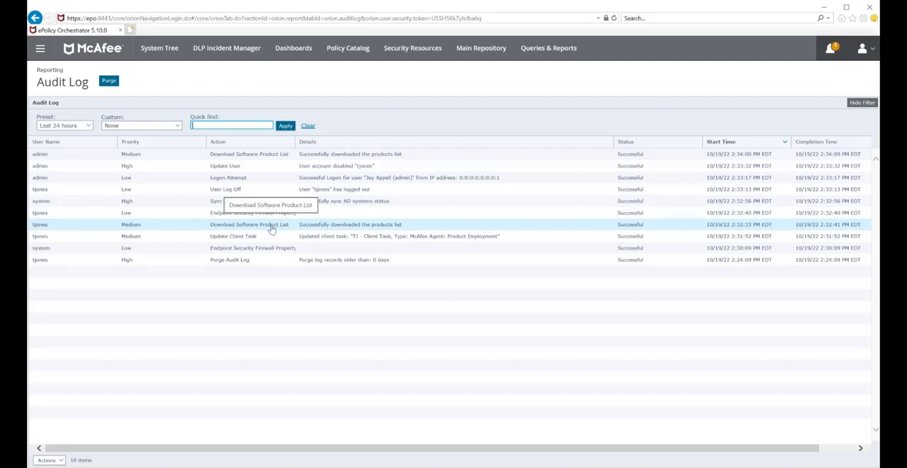
{"action": "left_click_drag", "start_coordinate": [376, 165], "coordinate": [298, 167]}
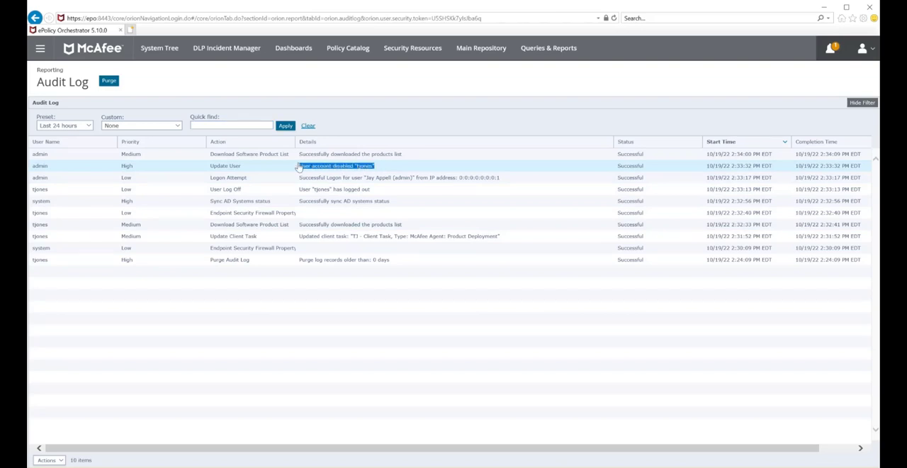
{"action": "left_click", "coordinate": [299, 167]}
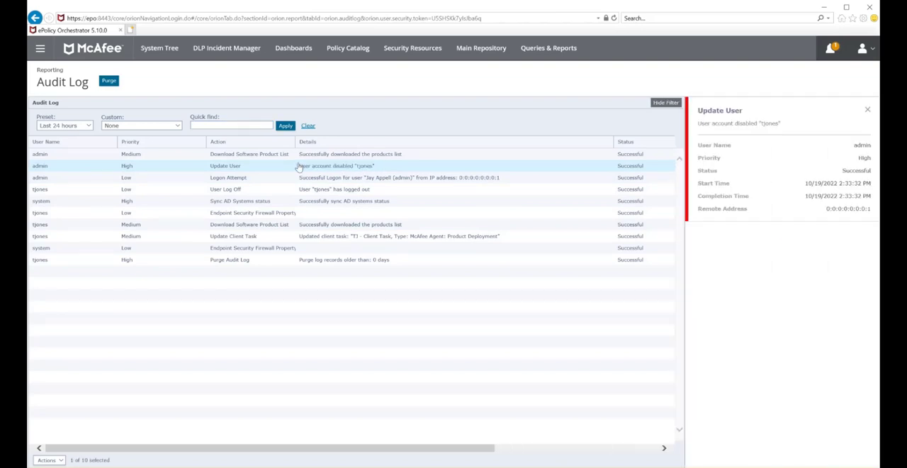
{"action": "left_click", "coordinate": [39, 160]}
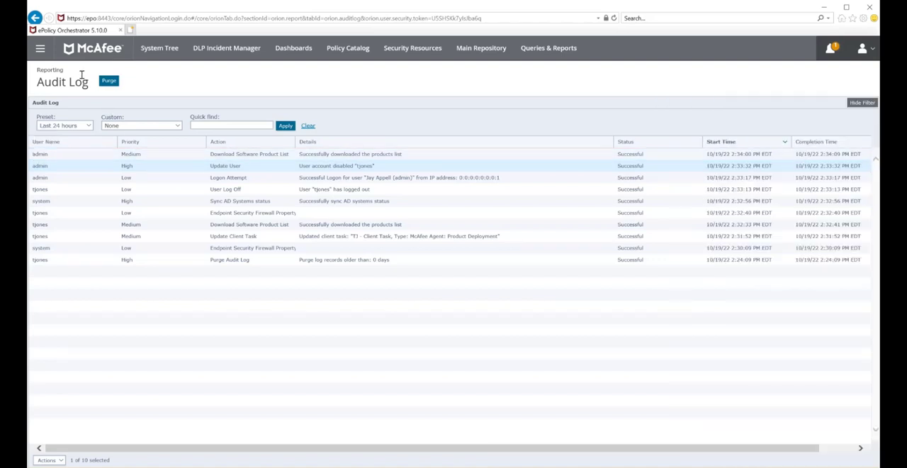
- Check the task owner in the summary of the 001 Download Software server task, leaving without saving
{"action": "left_click", "coordinate": [40, 48]}
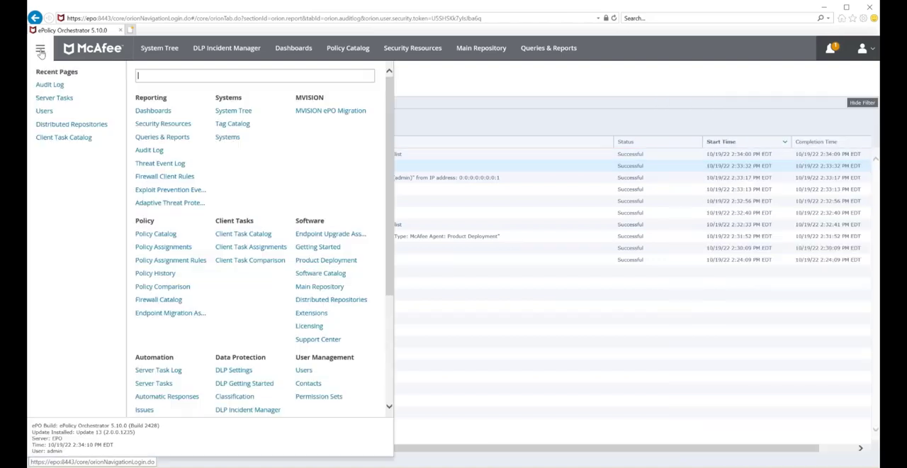
{"action": "left_click", "coordinate": [55, 98]}
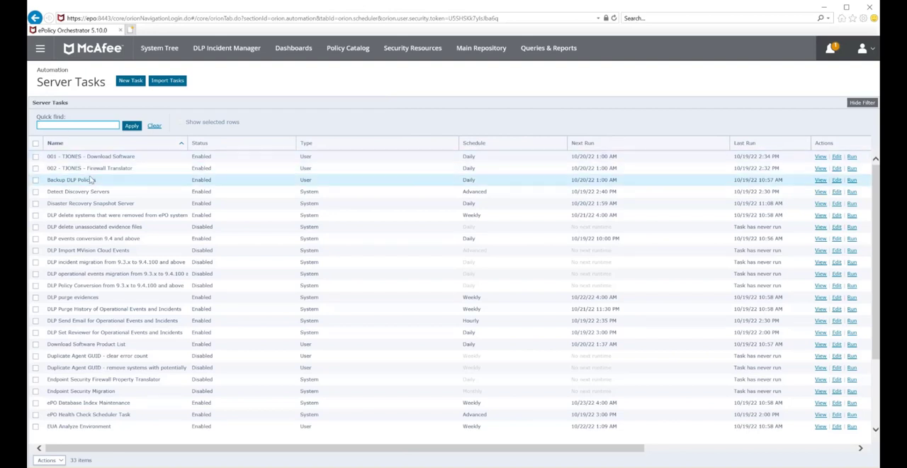
{"action": "left_click", "coordinate": [837, 158]}
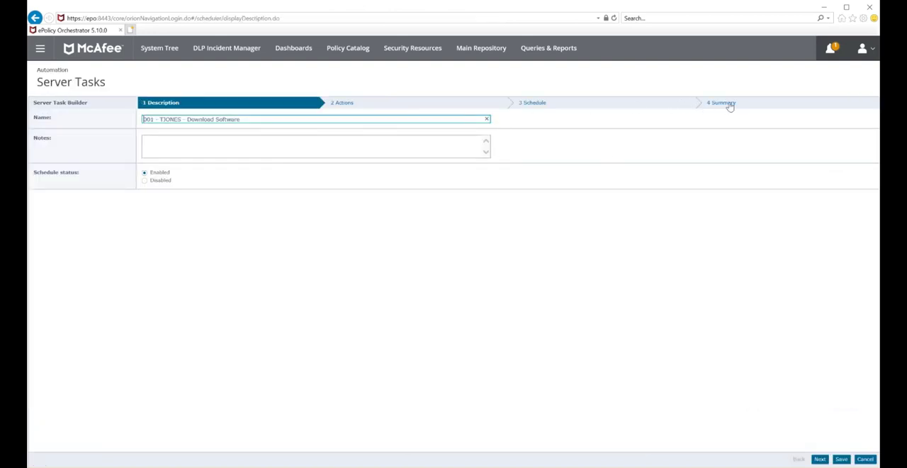
{"action": "left_click", "coordinate": [731, 105]}
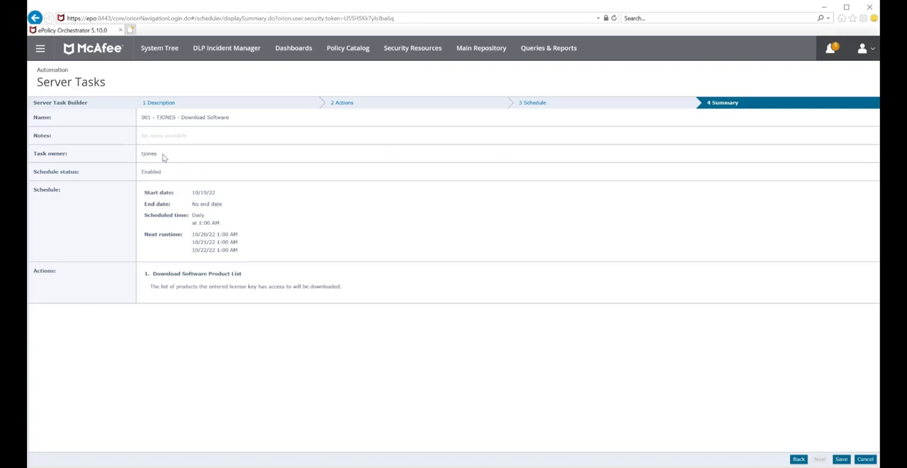
{"action": "left_click_drag", "start_coordinate": [159, 154], "coordinate": [143, 157]}
{"action": "left_click", "coordinate": [865, 459]}
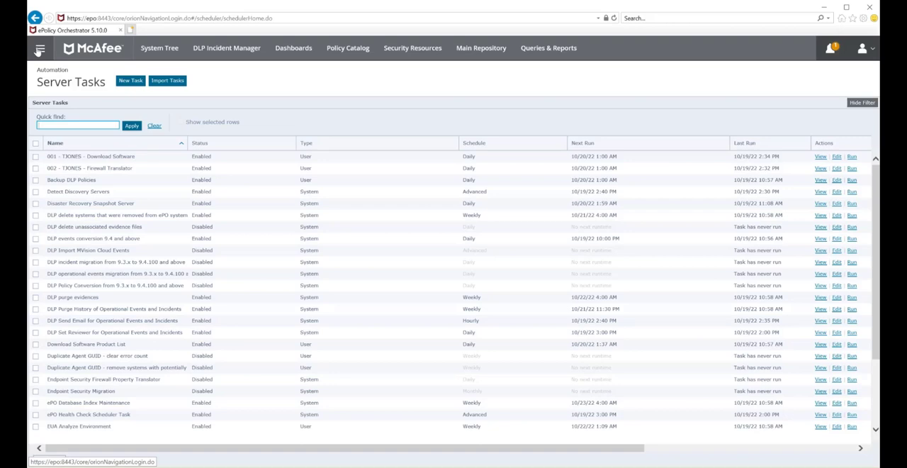
- Start deleting the disabled user account to inspect which server tasks would be removed with it, and cancel the deletion
{"action": "left_click", "coordinate": [40, 50]}
{"action": "left_click", "coordinate": [44, 111]}
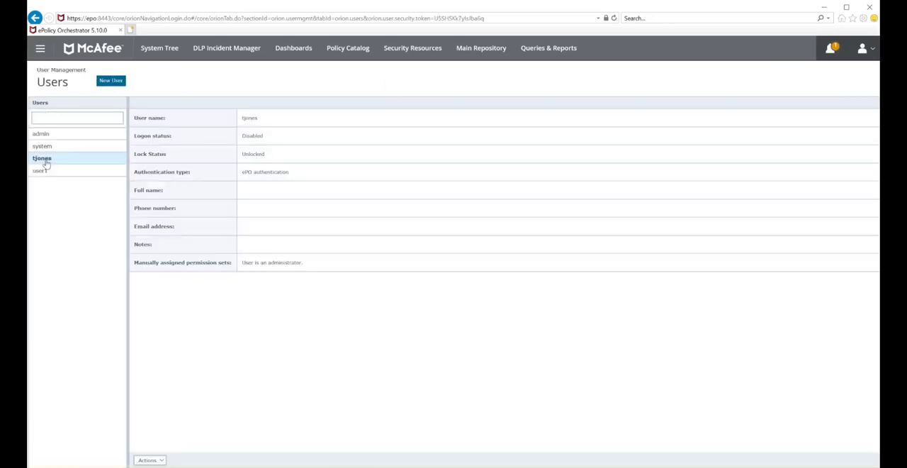
{"action": "left_click", "coordinate": [153, 459]}
{"action": "left_click", "coordinate": [162, 421]}
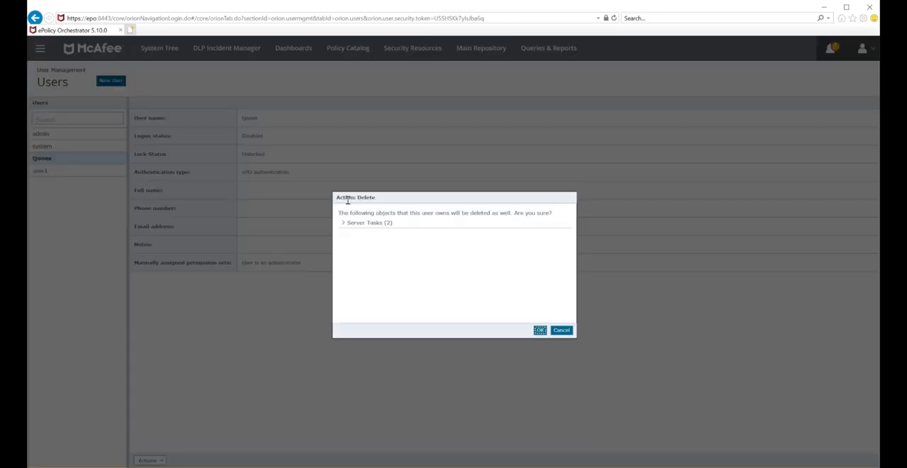
{"action": "left_click", "coordinate": [343, 223]}
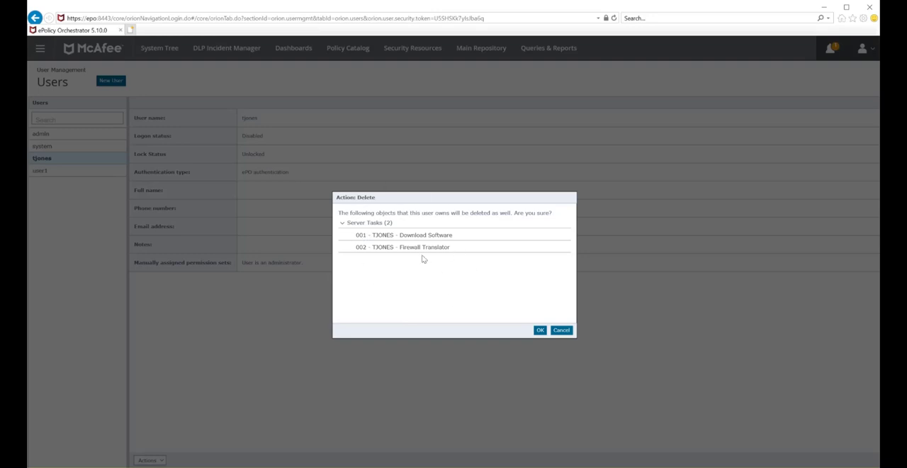
{"action": "key", "text": "Escape"}
- Check the owner of the 001 Download Software server task against the signed-in account, and save the task again as admin
{"action": "left_click", "coordinate": [39, 49]}
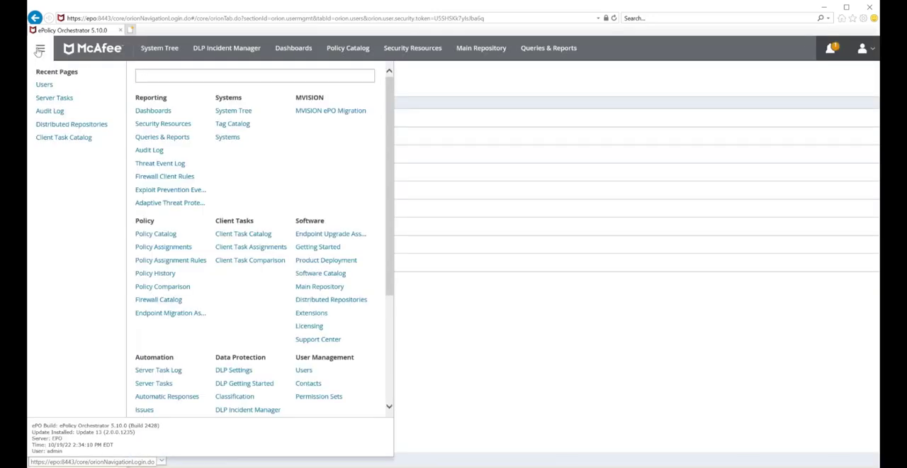
{"action": "left_click", "coordinate": [56, 97]}
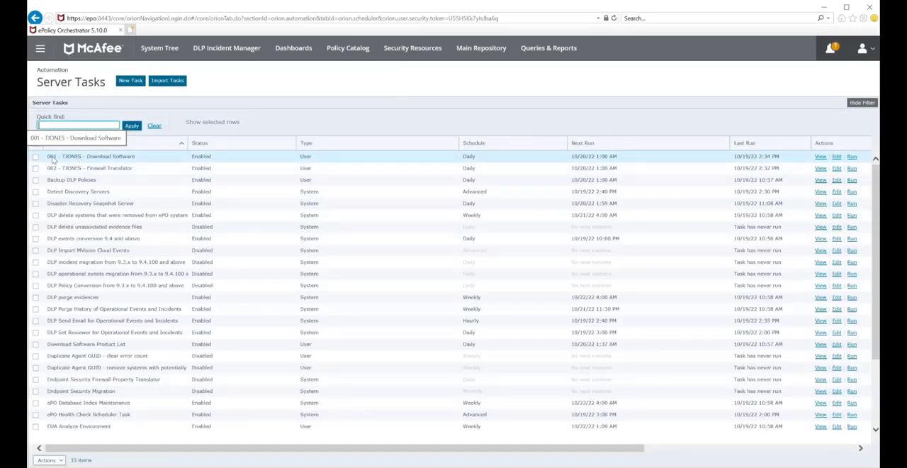
{"action": "left_click", "coordinate": [838, 160]}
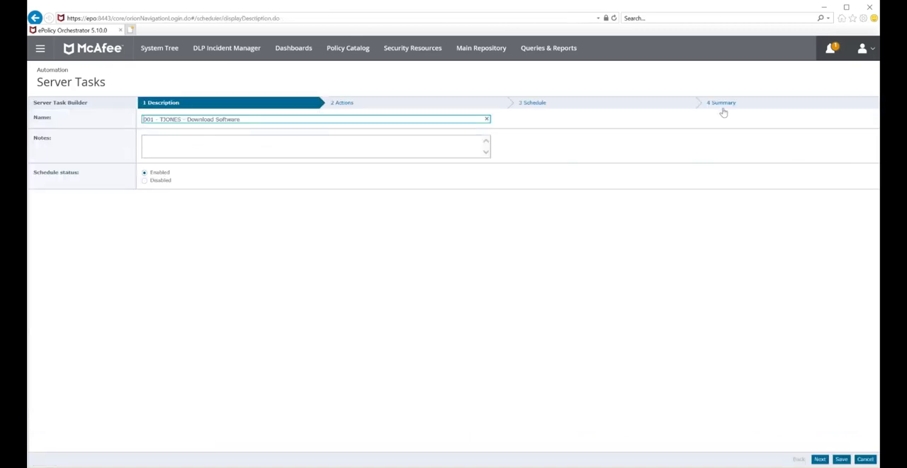
{"action": "left_click", "coordinate": [724, 105]}
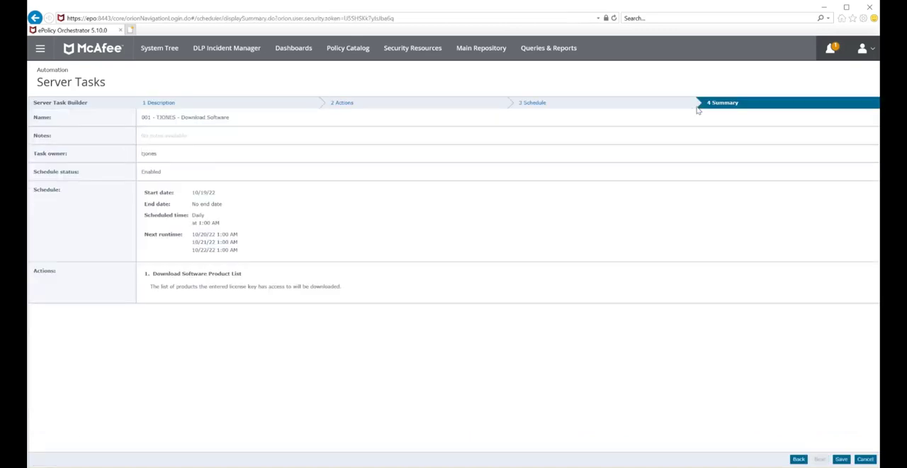
{"action": "double_click", "coordinate": [150, 156]}
{"action": "left_click", "coordinate": [40, 49]}
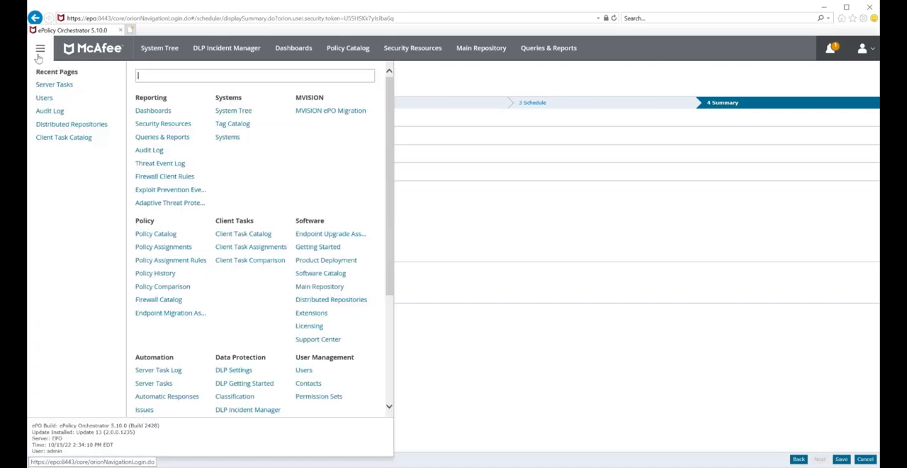
{"action": "left_click_drag", "start_coordinate": [66, 454], "coordinate": [45, 454]}
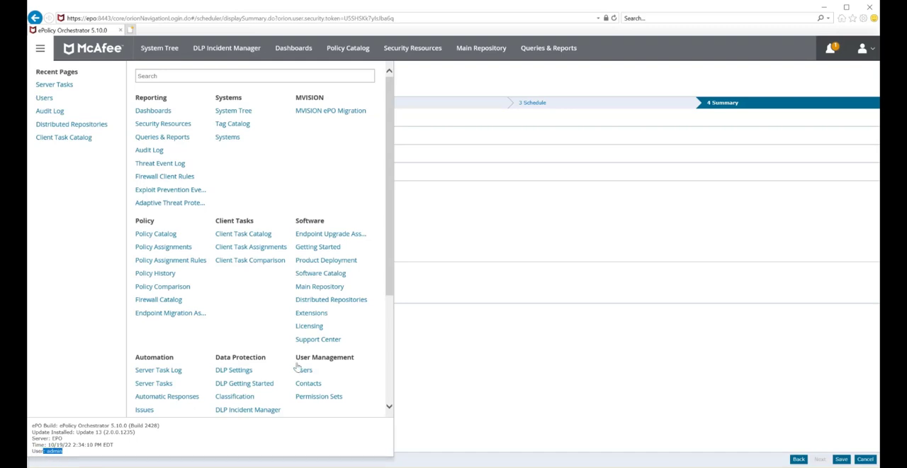
{"action": "left_click", "coordinate": [651, 245]}
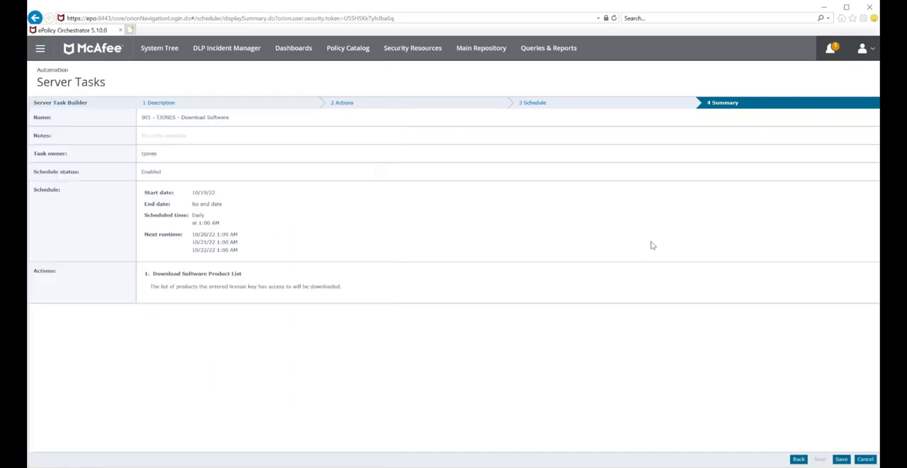
{"action": "left_click", "coordinate": [841, 458]}
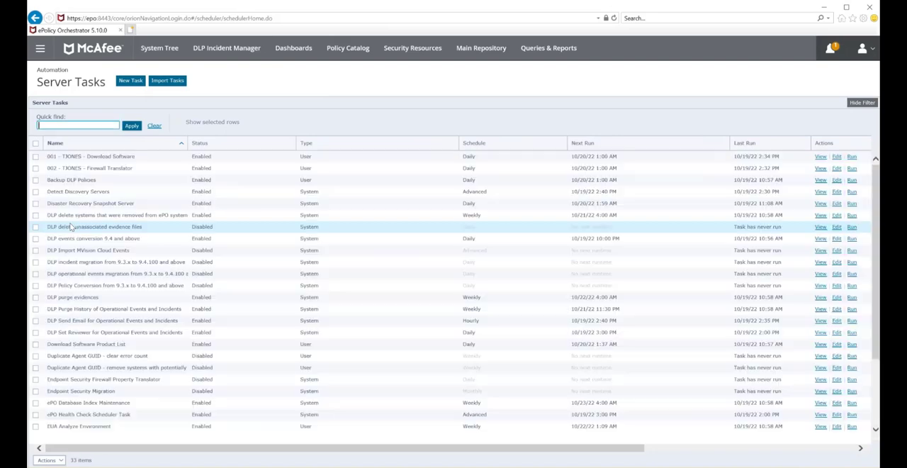
- Check the owner of the 002 Firewall Translator server task in its summary, and save the task again as admin
{"action": "left_click", "coordinate": [838, 169]}
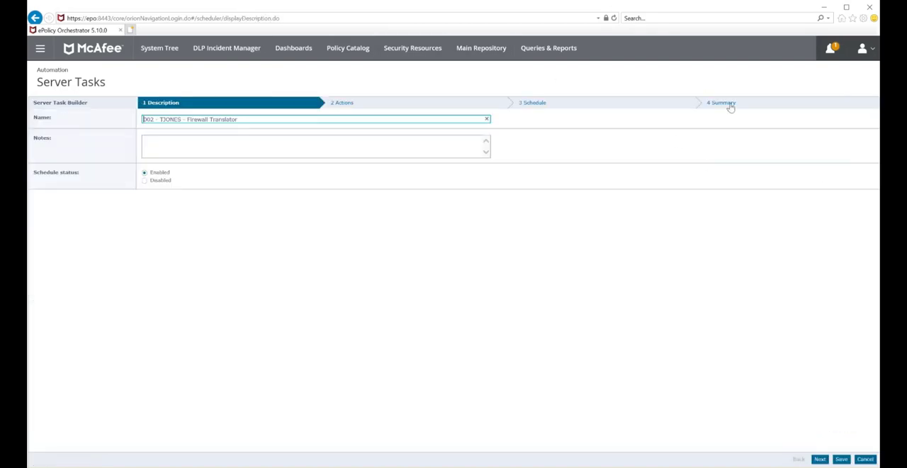
{"action": "left_click", "coordinate": [732, 105]}
{"action": "left_click_drag", "start_coordinate": [166, 157], "coordinate": [144, 158]}
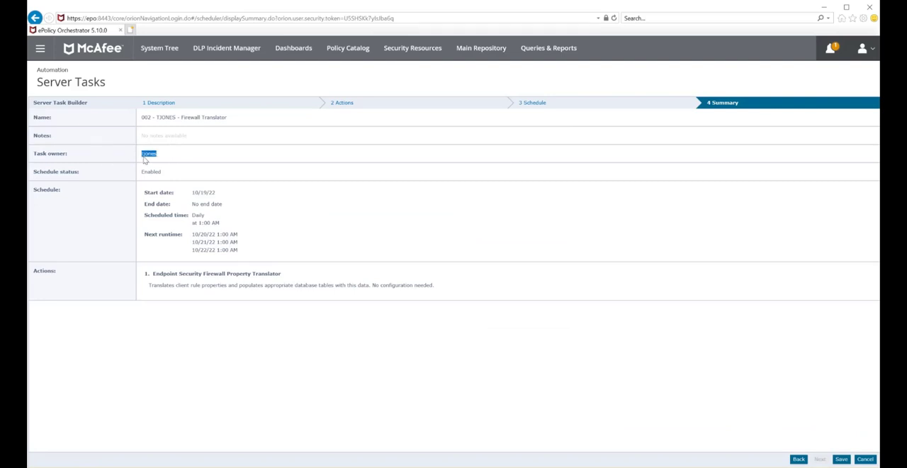
{"action": "left_click", "coordinate": [842, 459]}
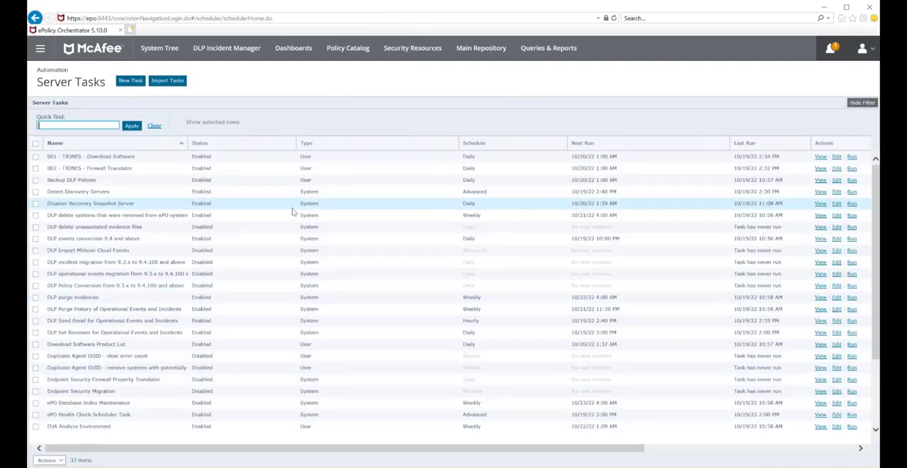
- Verify the task owner in the summary of the re-saved 001 Download Software server task, and close it without saving
{"action": "left_click", "coordinate": [837, 156]}
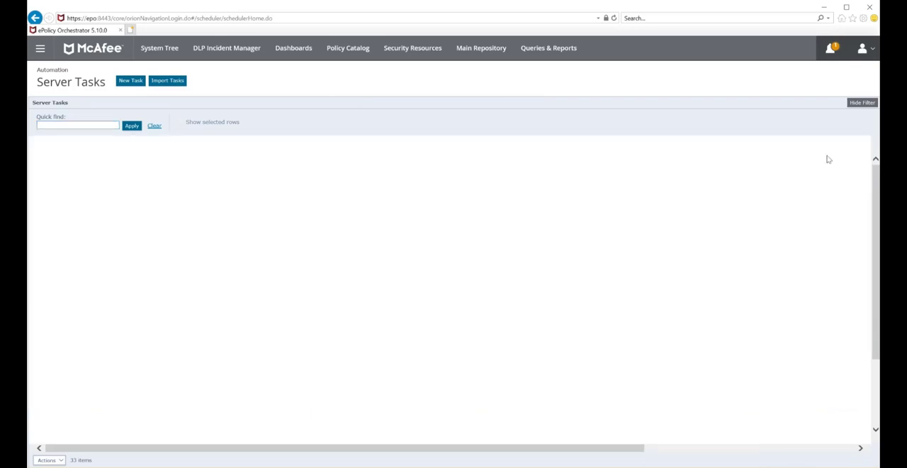
{"action": "left_click", "coordinate": [723, 106]}
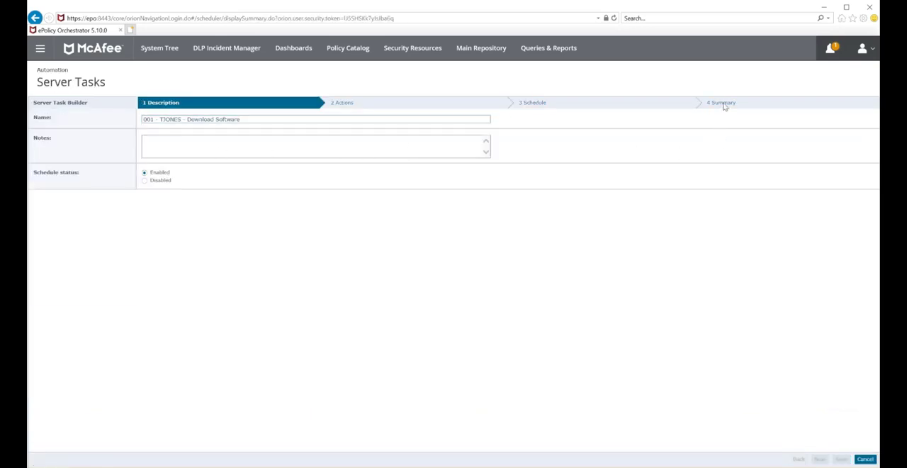
{"action": "left_click_drag", "start_coordinate": [190, 154], "coordinate": [144, 156]}
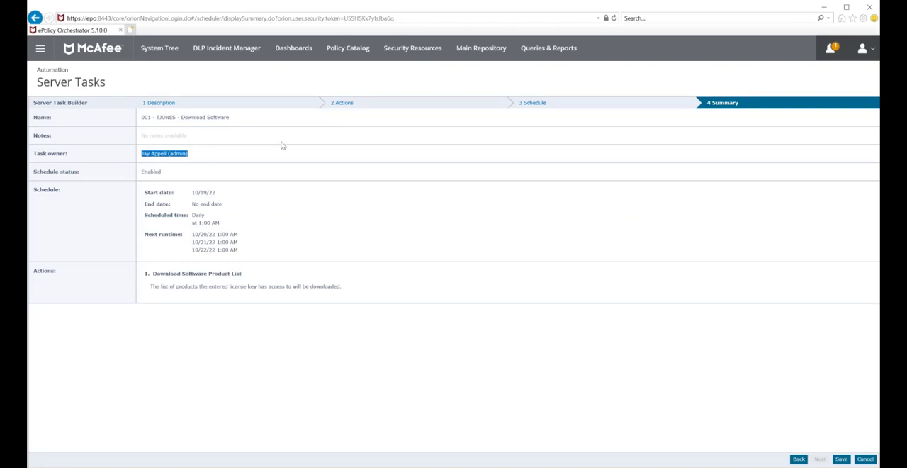
{"action": "left_click", "coordinate": [865, 458]}
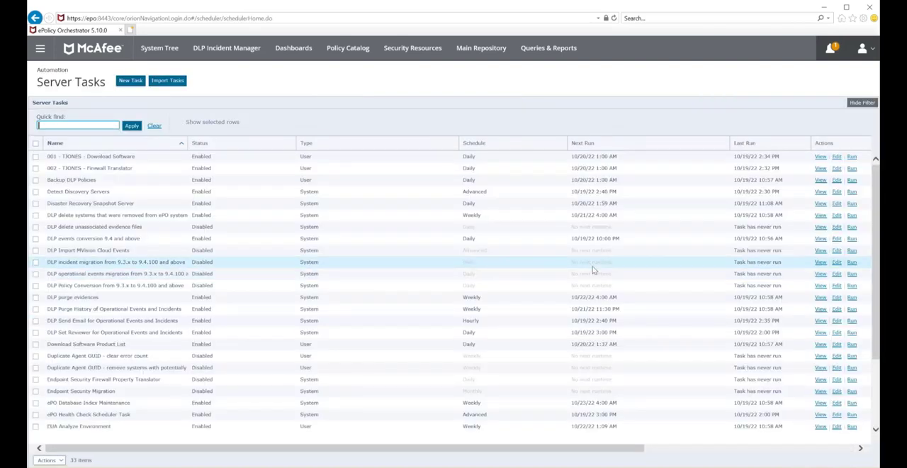
- List systems for This Group and All Subgroups, and choose TJ - Client Task under Run Client Task Now for SVRPDC01
{"action": "left_click", "coordinate": [160, 48]}
{"action": "left_click", "coordinate": [207, 126]}
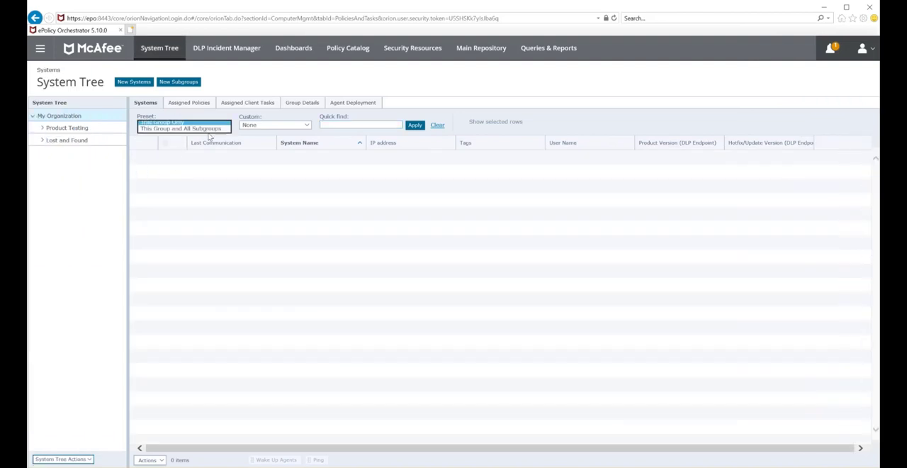
{"action": "left_click", "coordinate": [186, 128]}
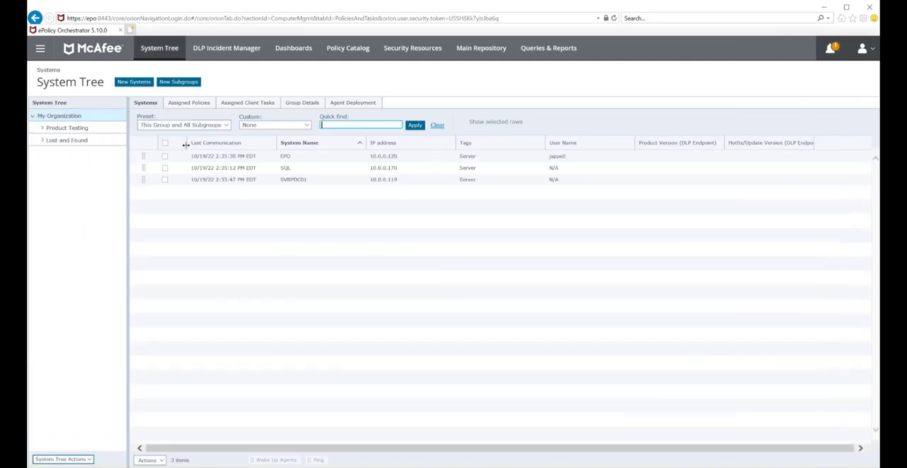
{"action": "left_click", "coordinate": [165, 181]}
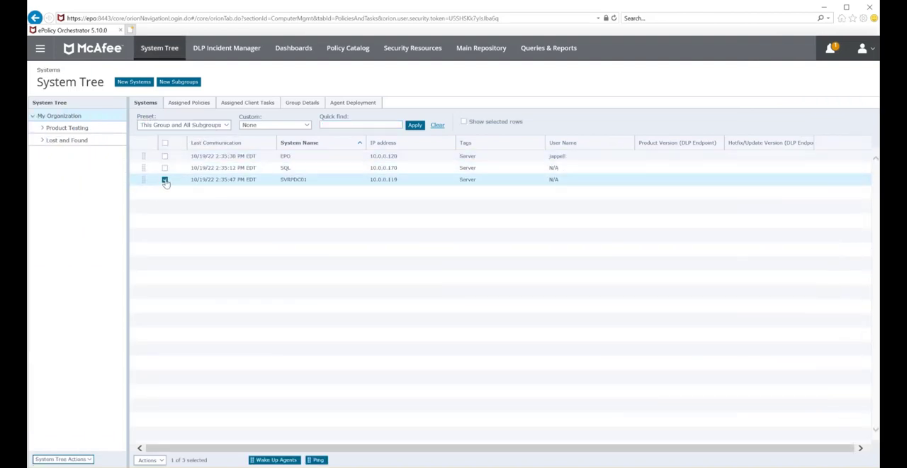
{"action": "left_click", "coordinate": [145, 460]}
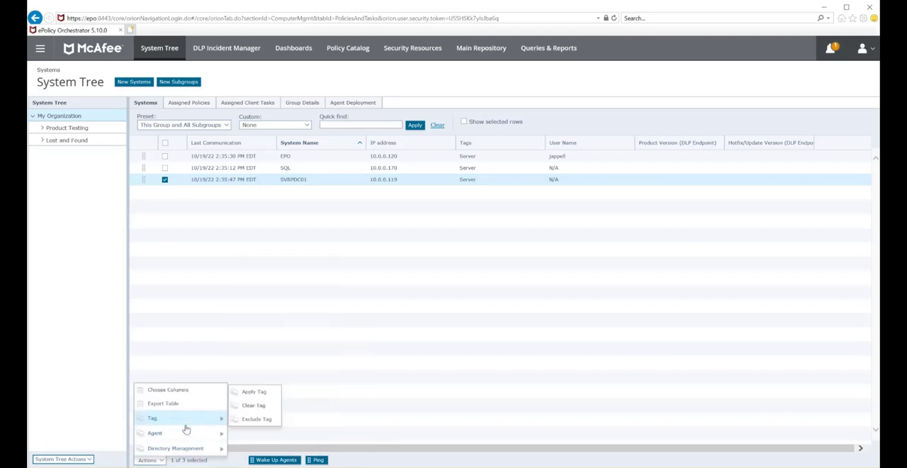
{"action": "mouse_move", "coordinate": [184, 432]}
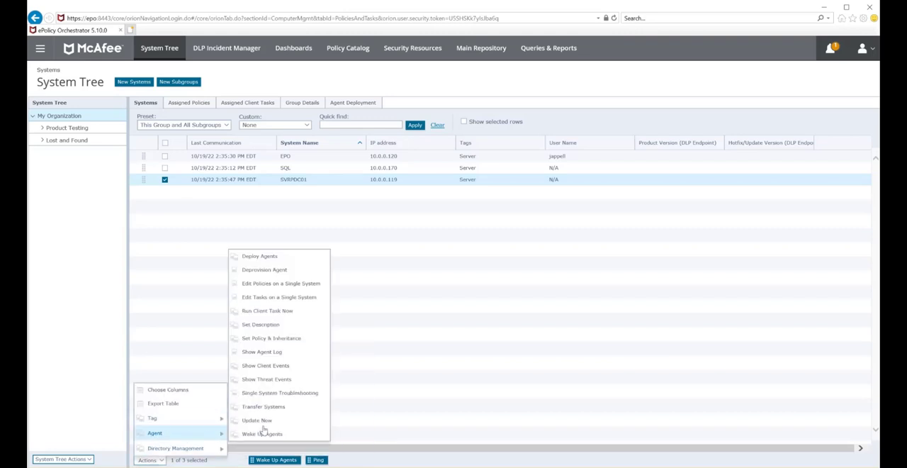
{"action": "left_click", "coordinate": [296, 313]}
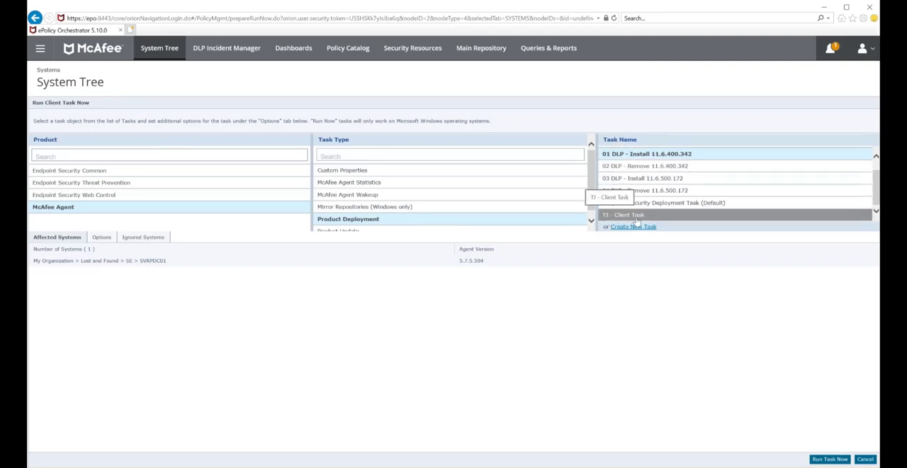
{"action": "left_click", "coordinate": [637, 215]}
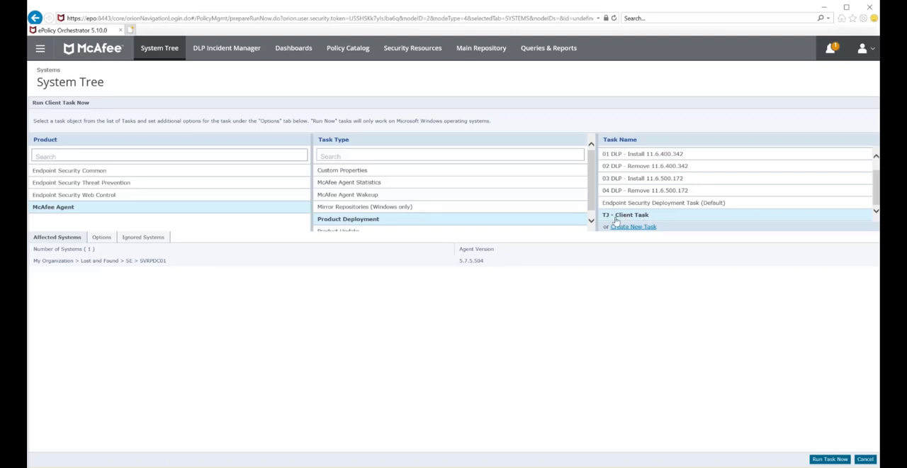
- Review TJ - Client Task under McAfee Agent in the Client Task Catalog without saving it, and check its task ownership
{"action": "left_click", "coordinate": [41, 49]}
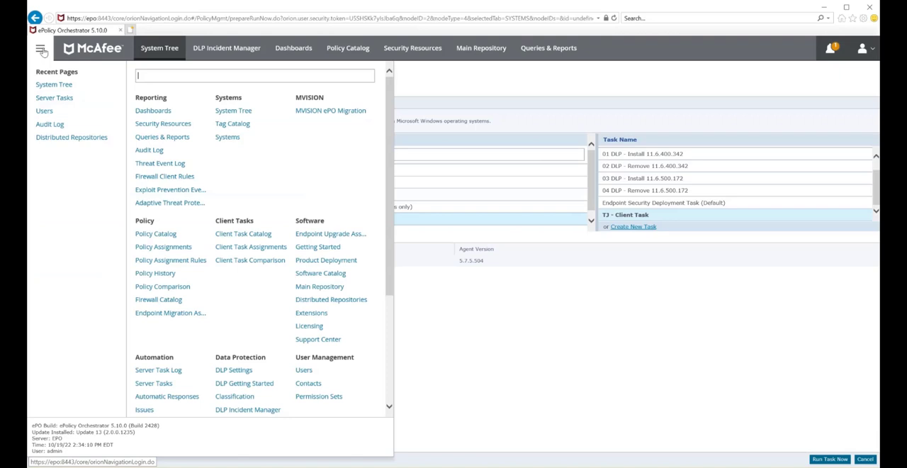
{"action": "left_click", "coordinate": [243, 234]}
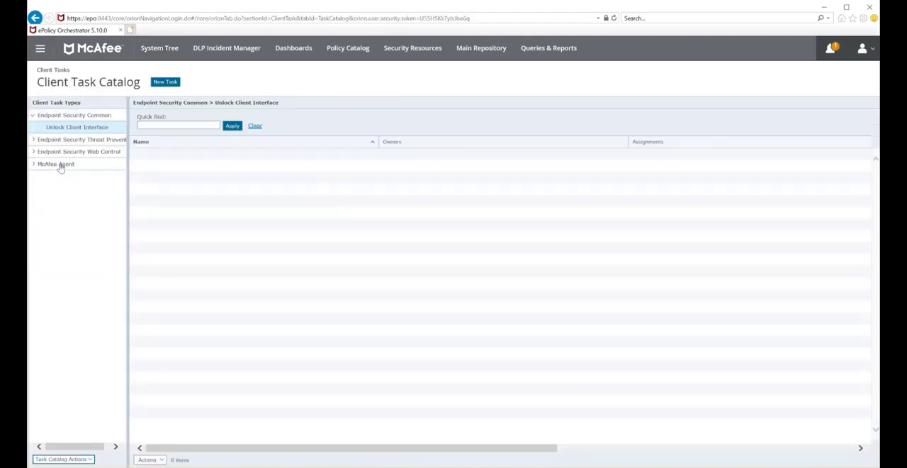
{"action": "left_click", "coordinate": [58, 164]}
{"action": "left_click", "coordinate": [150, 225]}
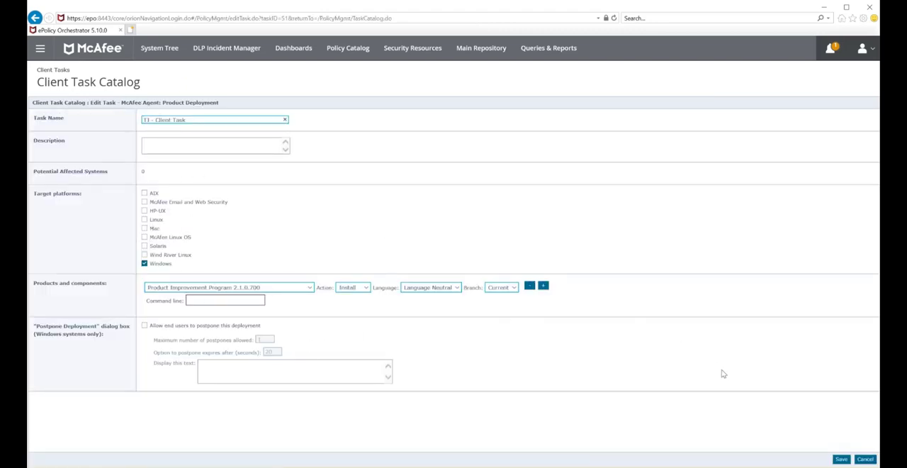
{"action": "left_click", "coordinate": [865, 460]}
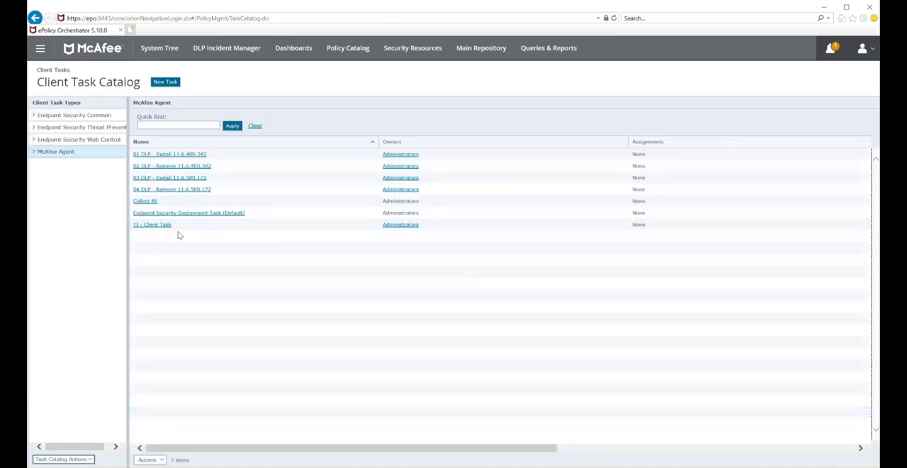
{"action": "left_click", "coordinate": [407, 226]}
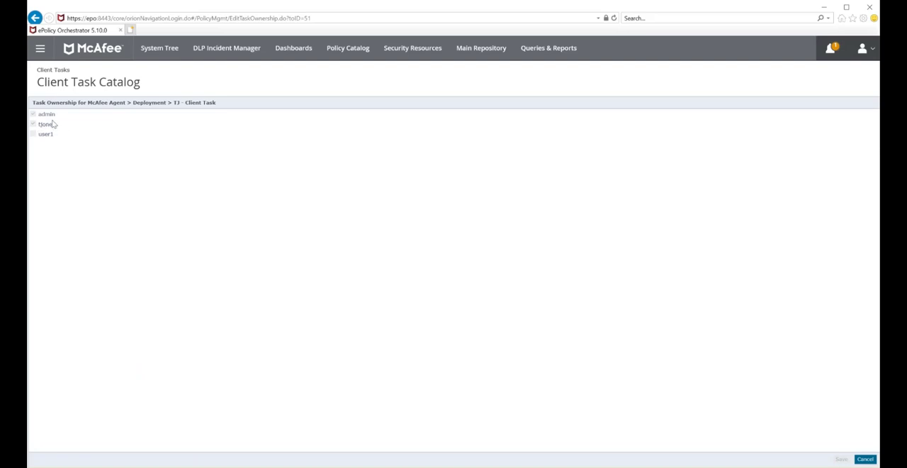
- Delete the disabled administrator account from the ePO users, including its associated configuration and data
{"action": "left_click", "coordinate": [40, 47]}
{"action": "left_click", "coordinate": [42, 124]}
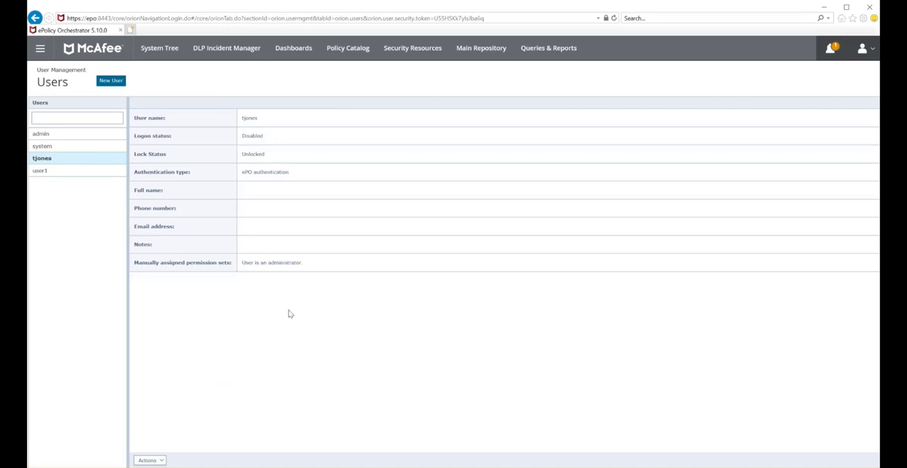
{"action": "left_click", "coordinate": [161, 460]}
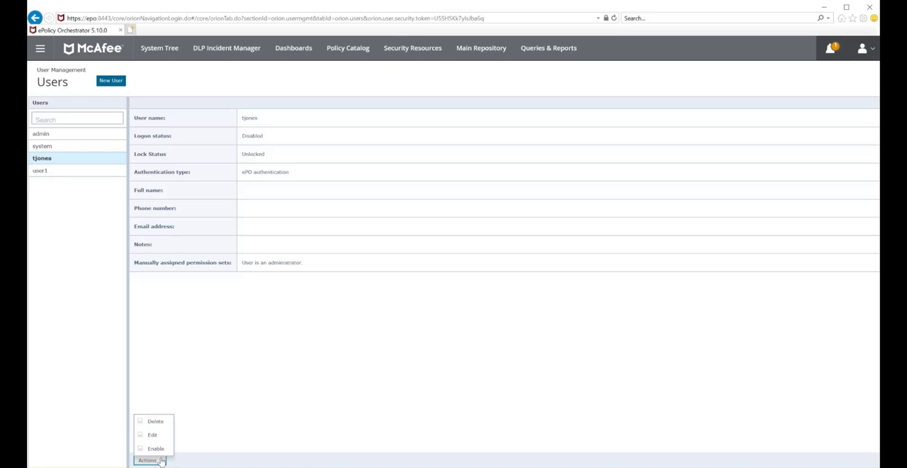
{"action": "left_click", "coordinate": [159, 422]}
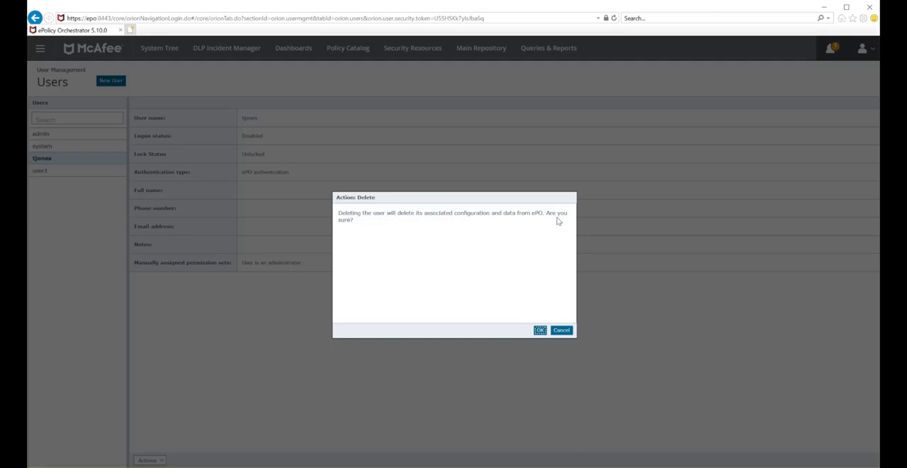
{"action": "left_click", "coordinate": [540, 329]}
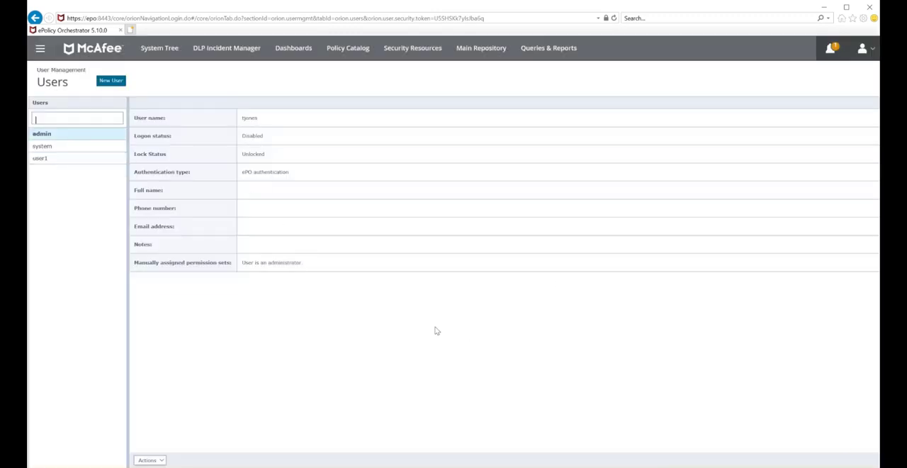
- Check the task owner in the summary of the 001 Download Software server task following the account deletion
{"action": "left_click", "coordinate": [41, 49]}
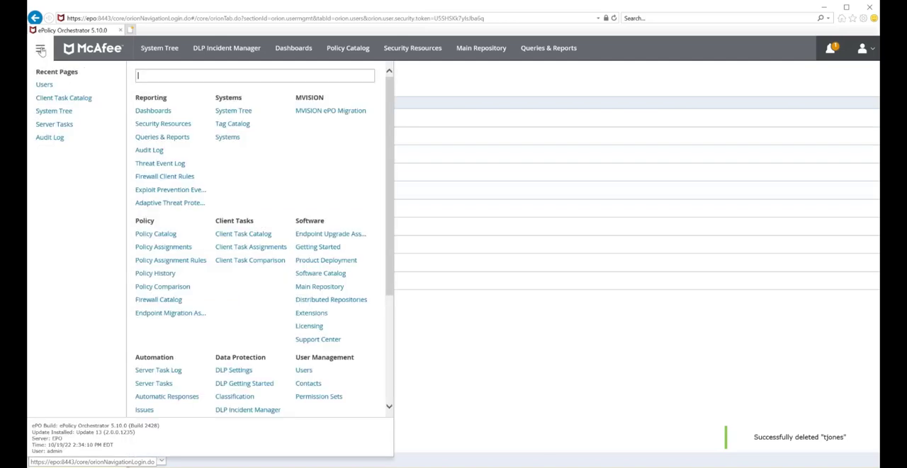
{"action": "left_click", "coordinate": [148, 384]}
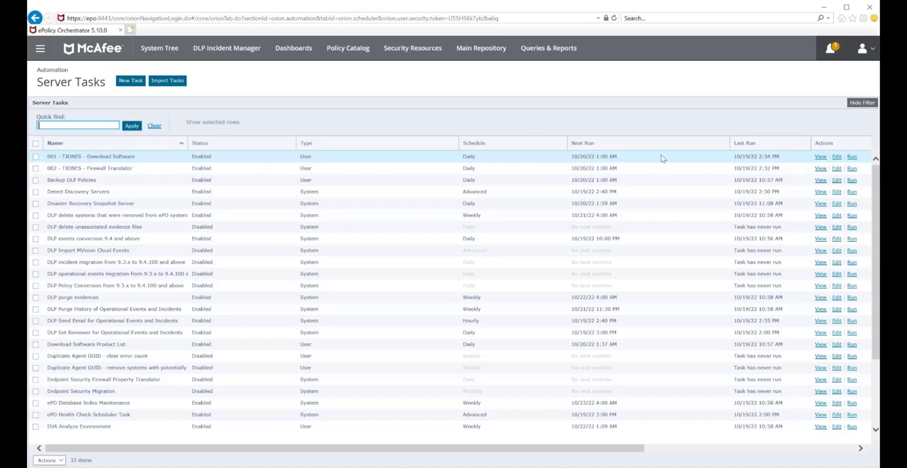
{"action": "left_click", "coordinate": [836, 157]}
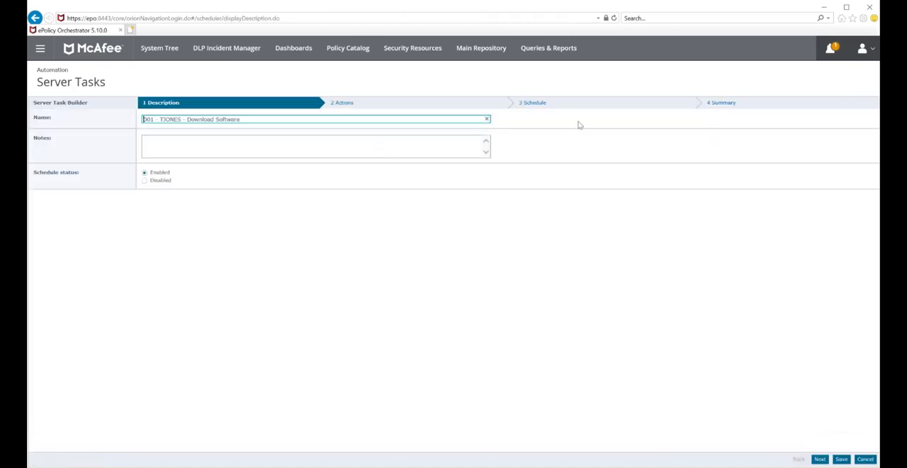
{"action": "left_click", "coordinate": [732, 106]}
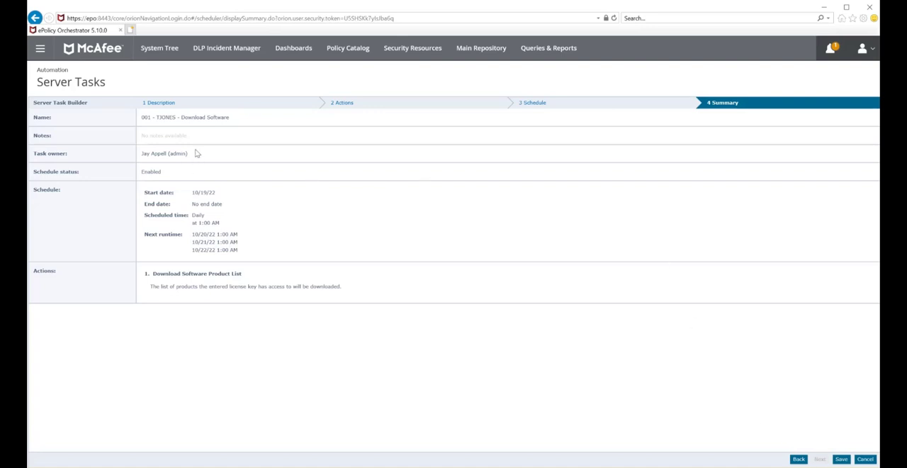
{"action": "left_click_drag", "start_coordinate": [196, 153], "coordinate": [142, 153]}
- Leave the server task without saving, and filter the Audit Log with the deleted administrator's custom filter
{"action": "left_click", "coordinate": [40, 47]}
{"action": "left_click", "coordinate": [51, 136]}
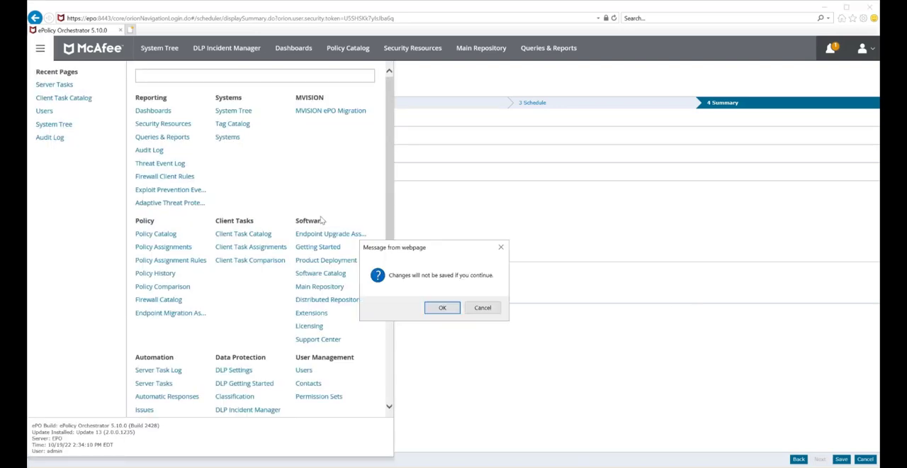
{"action": "left_click", "coordinate": [445, 306]}
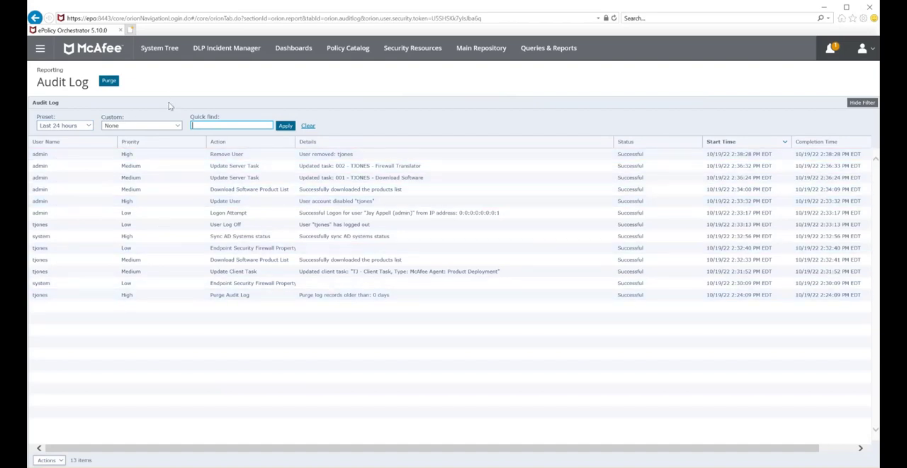
{"action": "left_click", "coordinate": [170, 127]}
{"action": "left_click", "coordinate": [114, 145]}
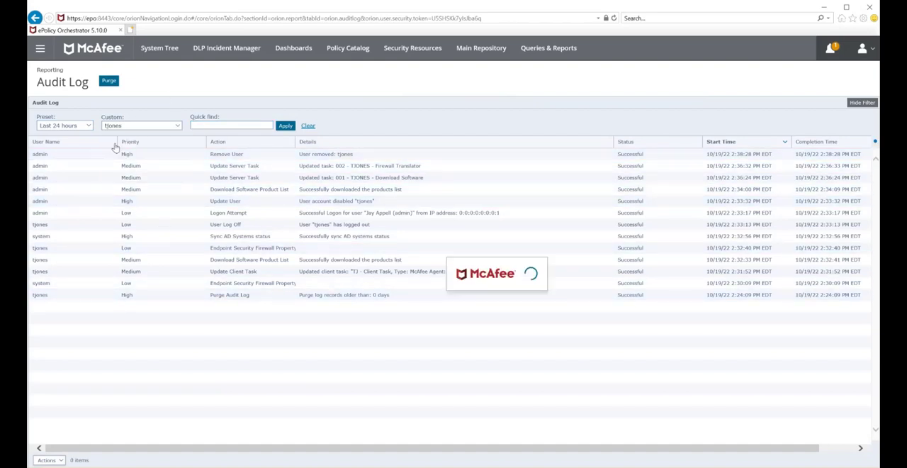